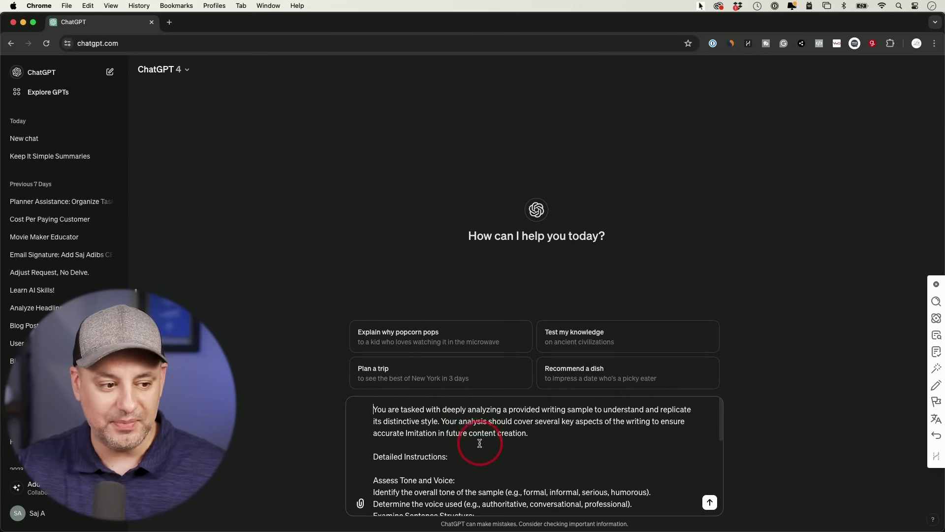
# - Scroll through the style-analysis prompt sitting unsent in the new chat's message box
pyautogui.scroll(-1, 481, 442)
# - Delete the trailing [Insert your content here] placeholder so the prompt ends at 'bulletpoint format.'
pyautogui.scroll(1, 472, 438)
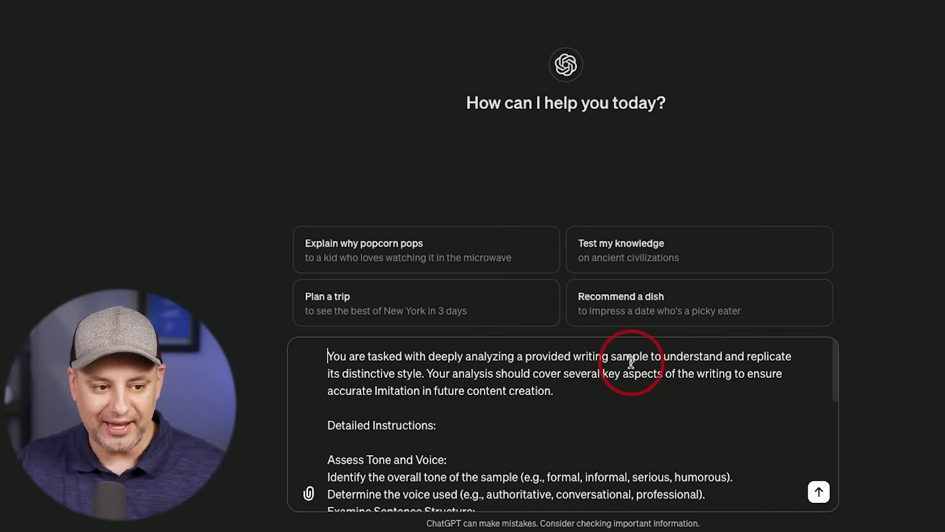
pyautogui.scroll(-1, 600, 387)
pyautogui.scroll(-1, 599, 388)
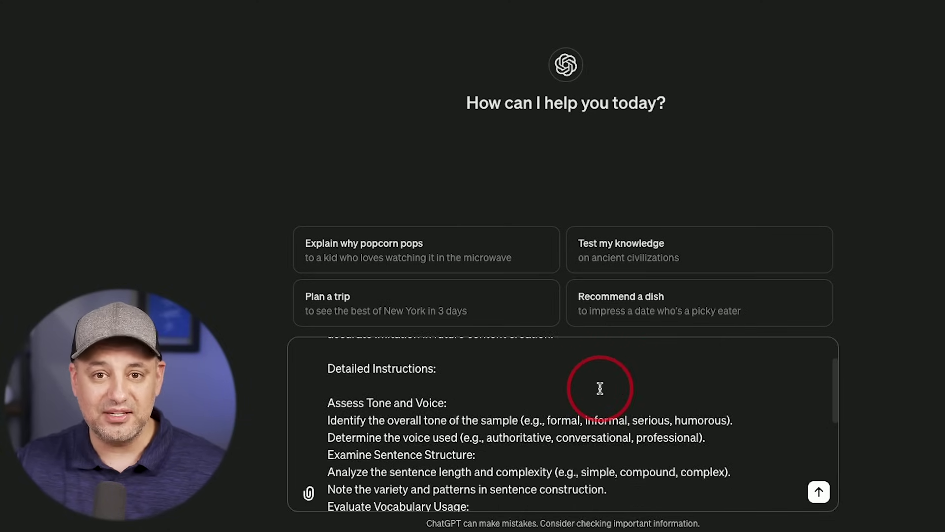
pyautogui.scroll(-1, 600, 388)
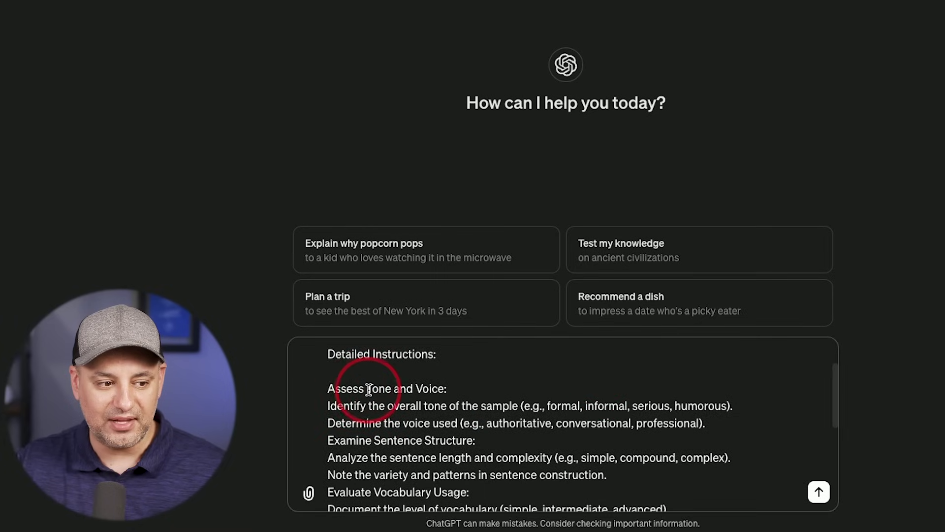
pyautogui.scroll(-1, 410, 389)
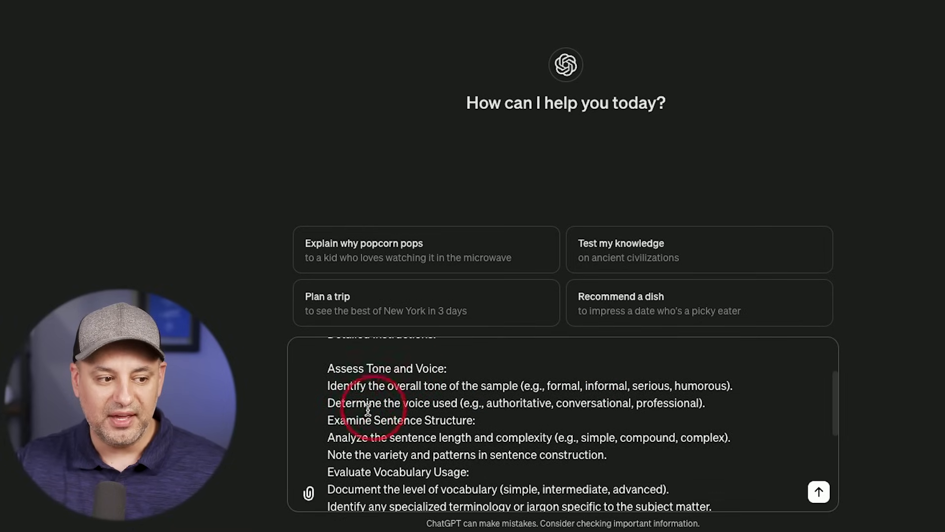
pyautogui.scroll(-3, 434, 416)
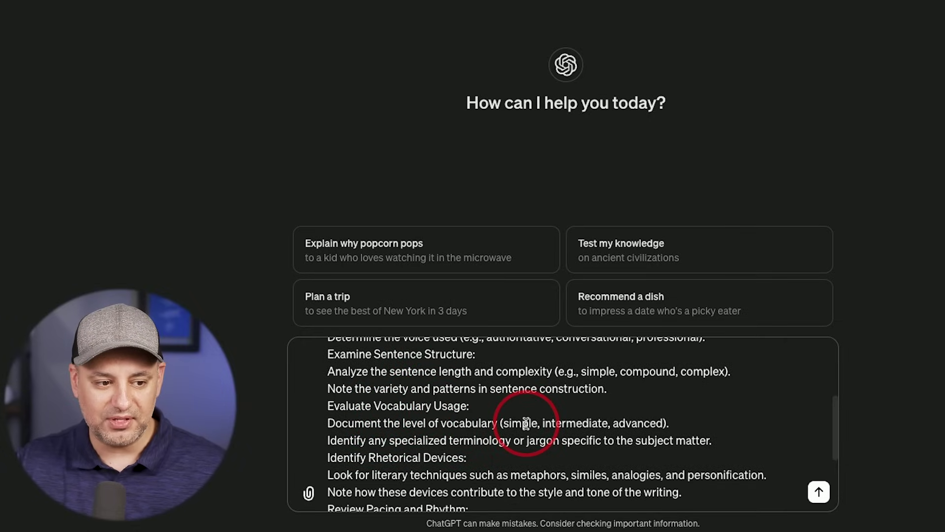
pyautogui.scroll(-3, 525, 423)
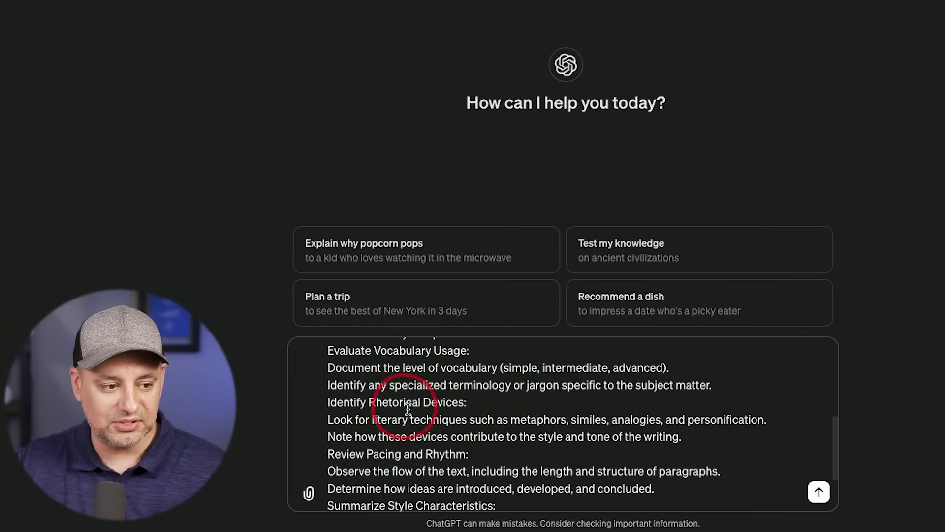
pyautogui.scroll(-1, 427, 412)
pyautogui.scroll(-1, 443, 418)
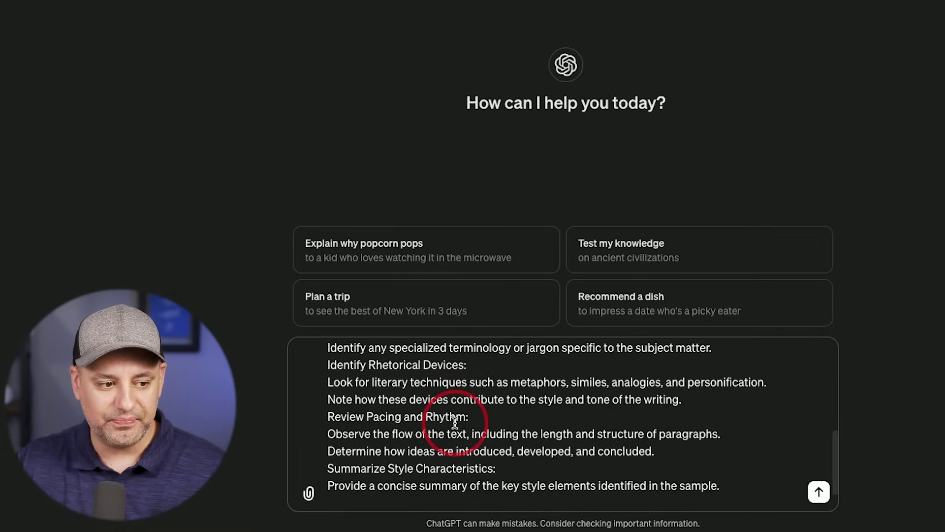
pyautogui.scroll(-2, 454, 419)
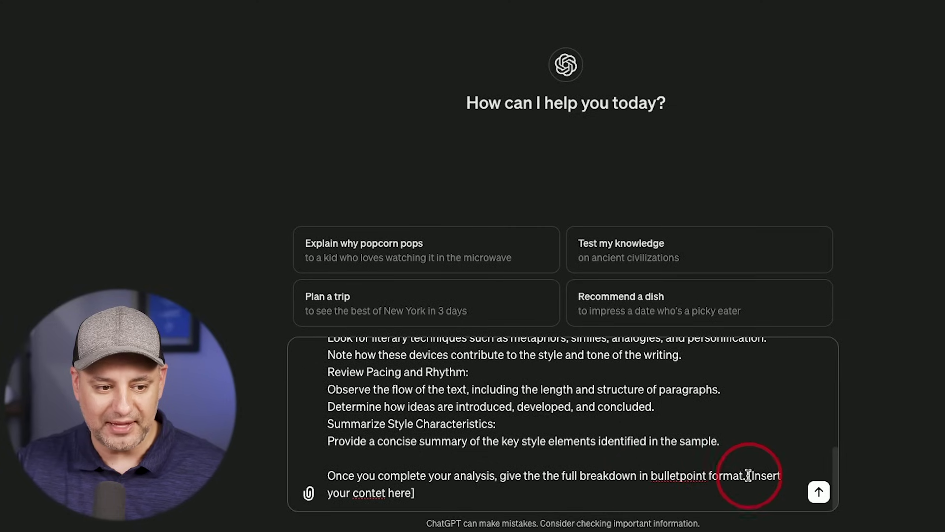
pyautogui.moveTo(748, 476); pyautogui.dragTo(770, 493)
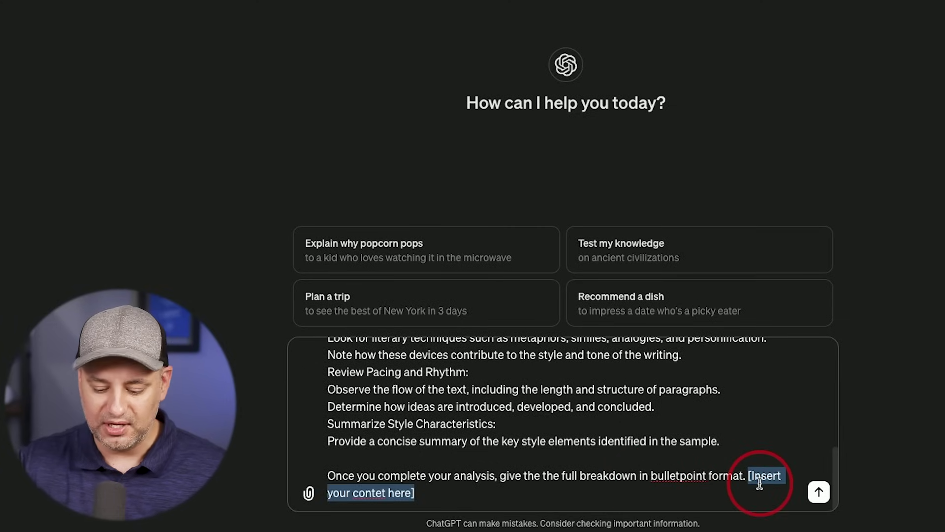
pyautogui.press('BackSpace')
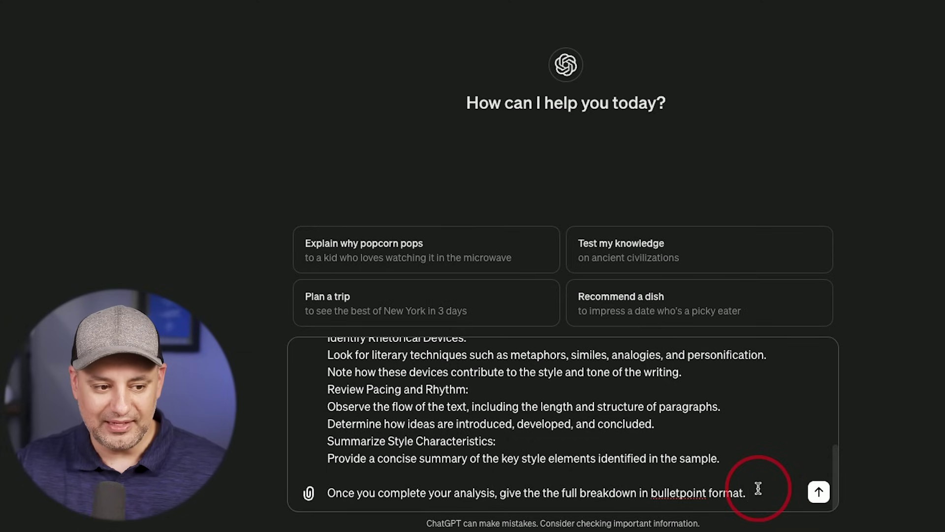
pyautogui.moveTo(760, 490)
pyautogui.mouseDown()
pyautogui.moveTo(280, 497)
pyautogui.moveTo(774, 492)
pyautogui.mouseUp()
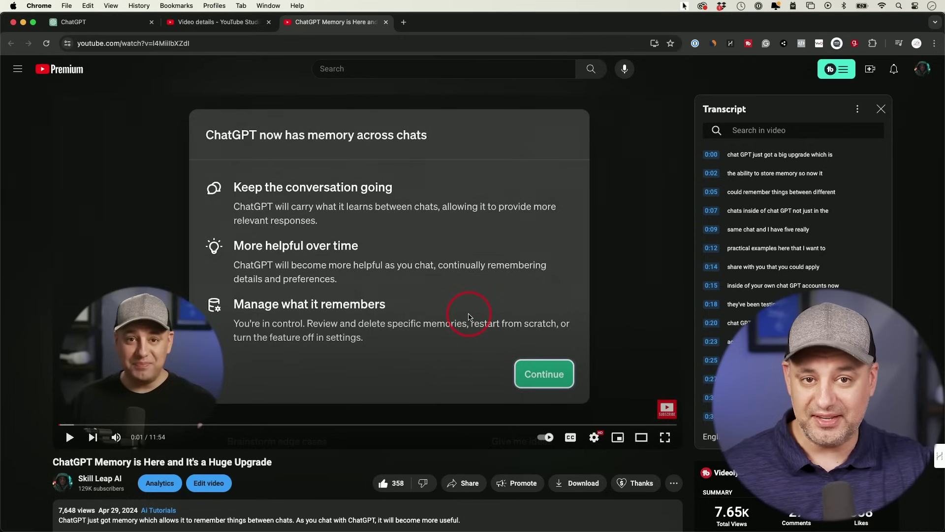
# - Show the video's transcript with timestamps toggled off and select all its text
pyautogui.scroll(-3, 439, 314)
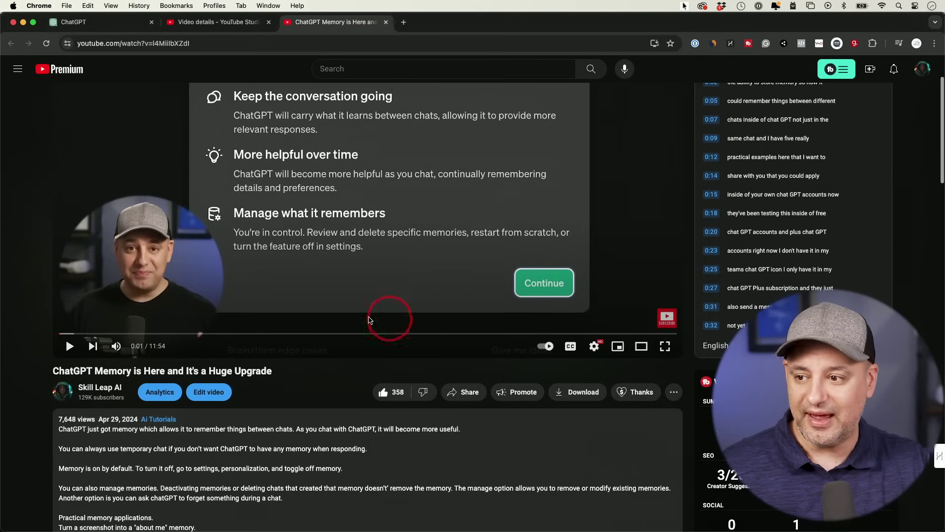
pyautogui.scroll(-2, 366, 275)
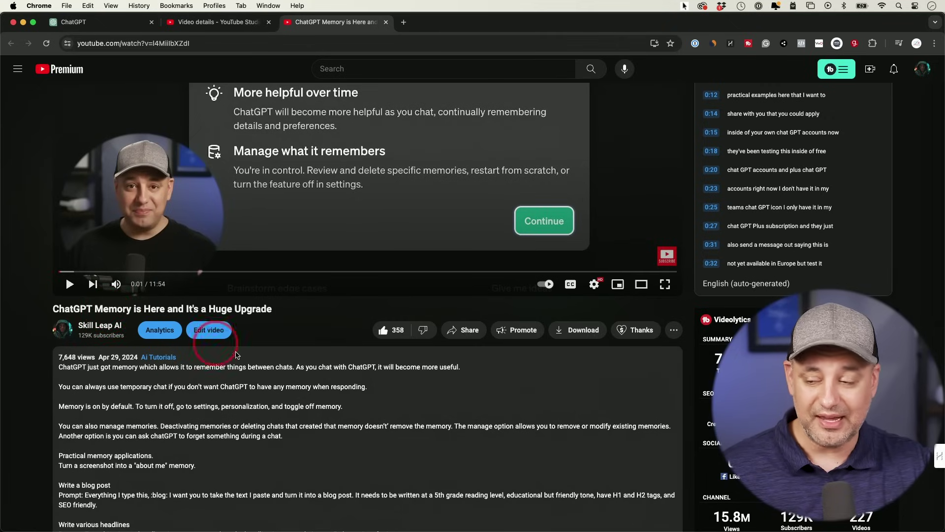
pyautogui.scroll(-7, 261, 344)
pyautogui.scroll(-4, 260, 363)
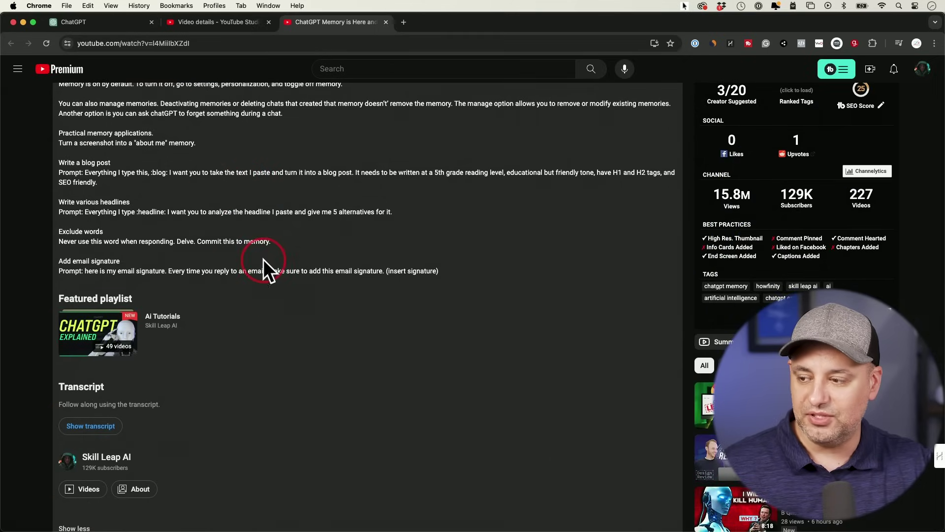
pyautogui.scroll(-2, 261, 266)
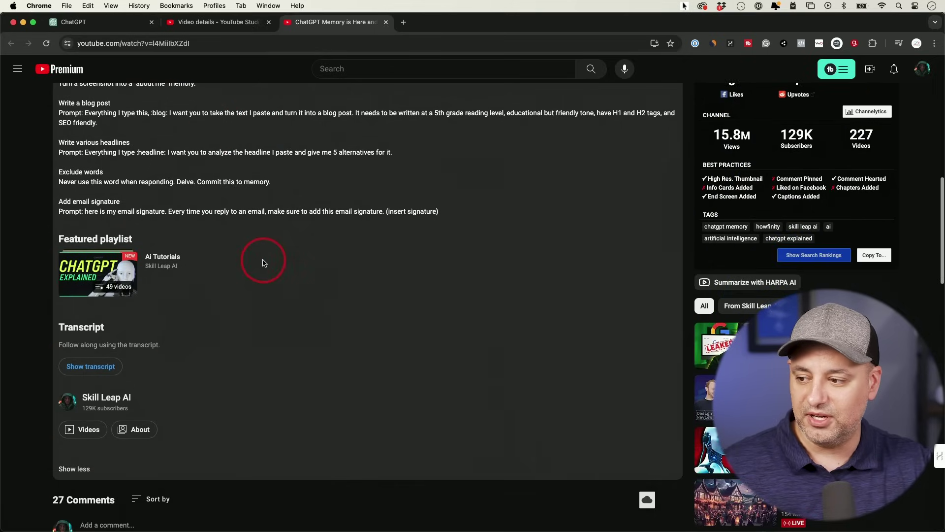
pyautogui.click(102, 372)
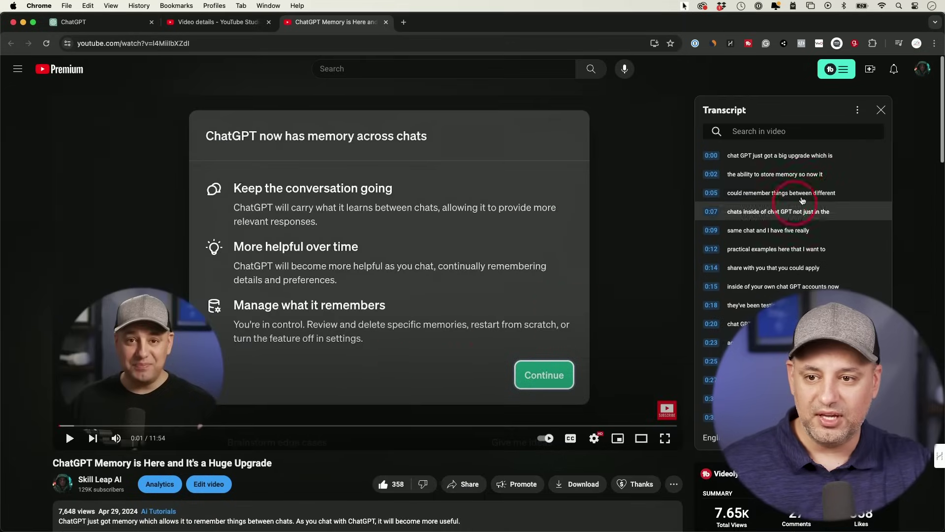
pyautogui.click(857, 110)
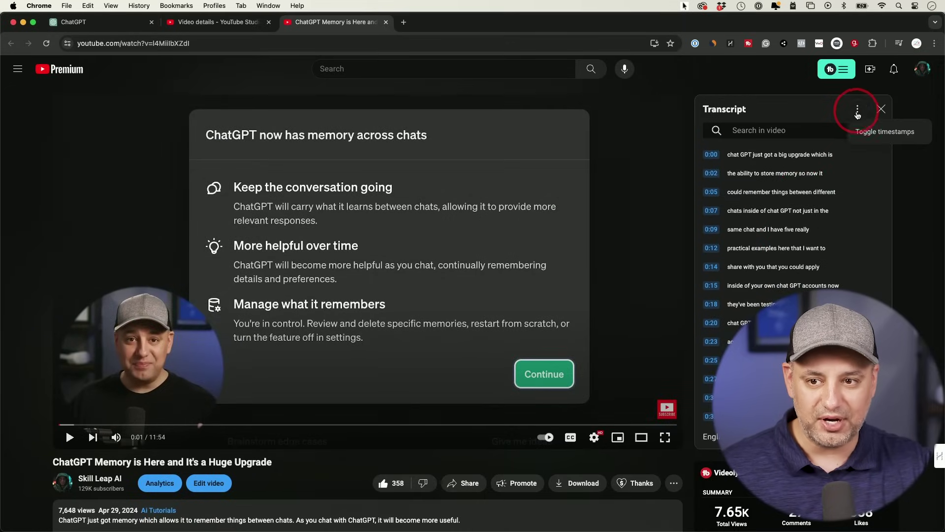
pyautogui.click(885, 132)
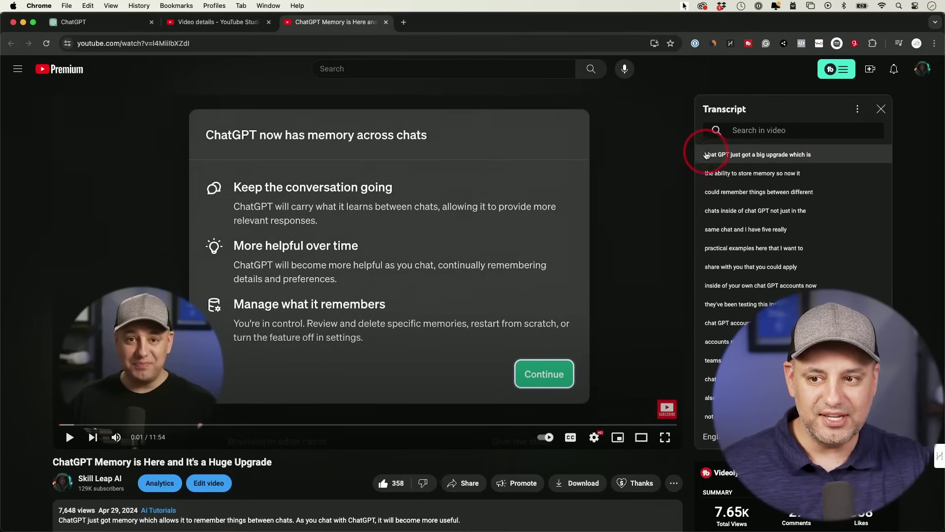
pyautogui.moveTo(707, 156); pyautogui.dragTo(837, 443)
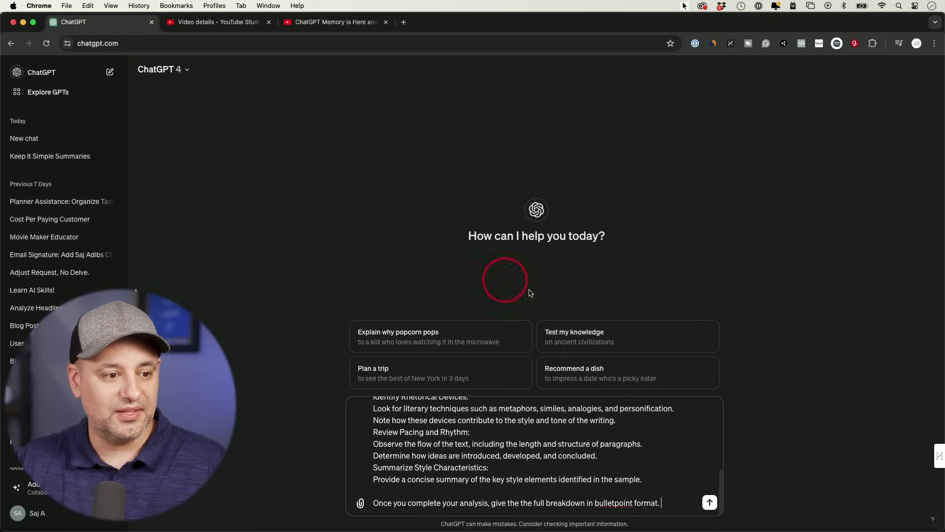
# - Paste the copied transcript after the style-analysis prompt and check it in the message box
pyautogui.press('super+v')
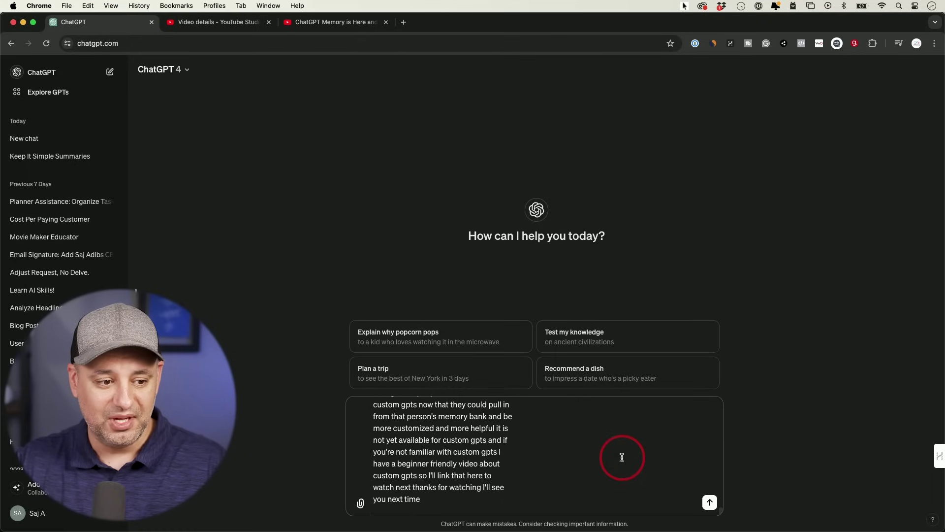
pyautogui.scroll(5, 622, 458)
pyautogui.scroll(10, 622, 457)
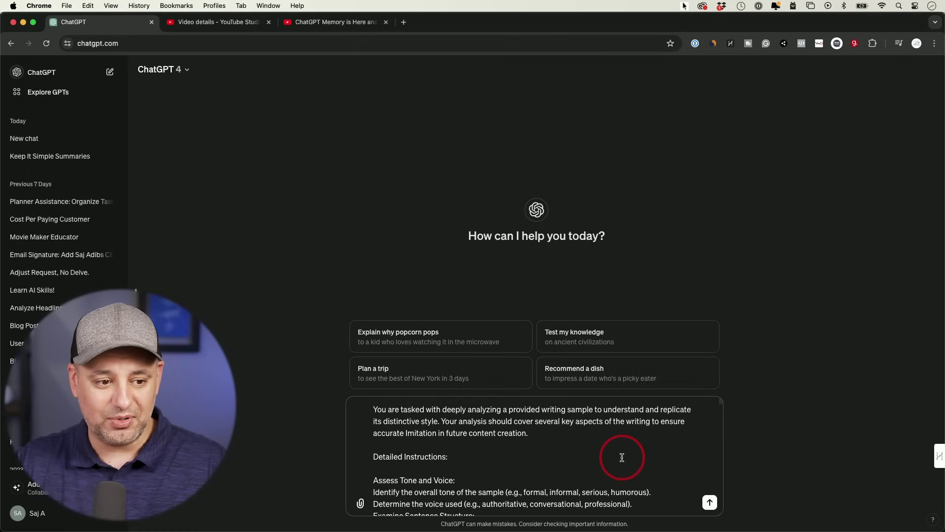
pyautogui.scroll(-3, 622, 458)
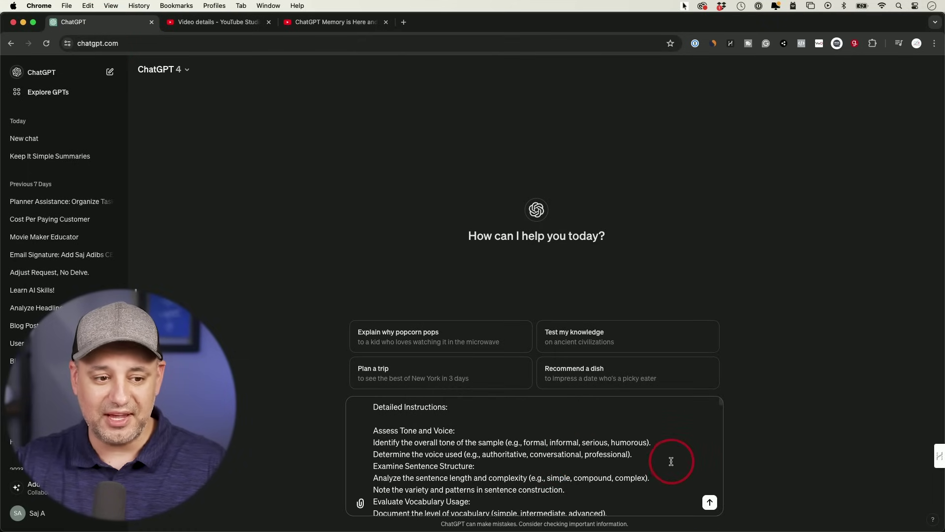
pyautogui.scroll(-3, 671, 461)
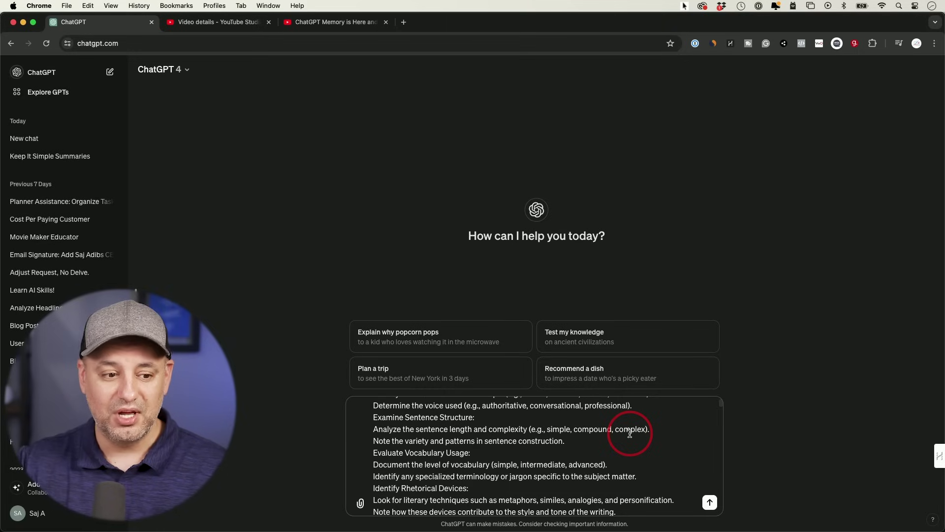
# - Send the writing-style analysis prompt and read through ChatGPT's style breakdown
pyautogui.click(710, 502)
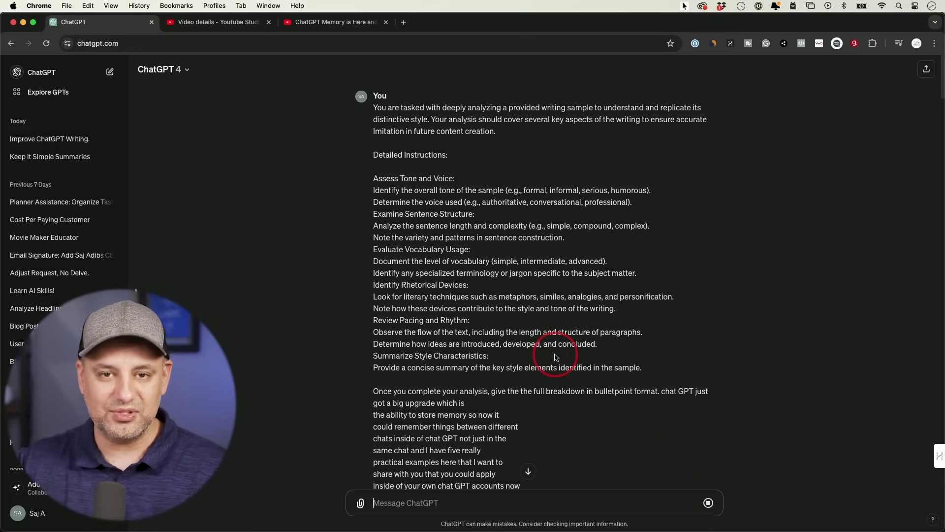
pyautogui.scroll(-20, 556, 356)
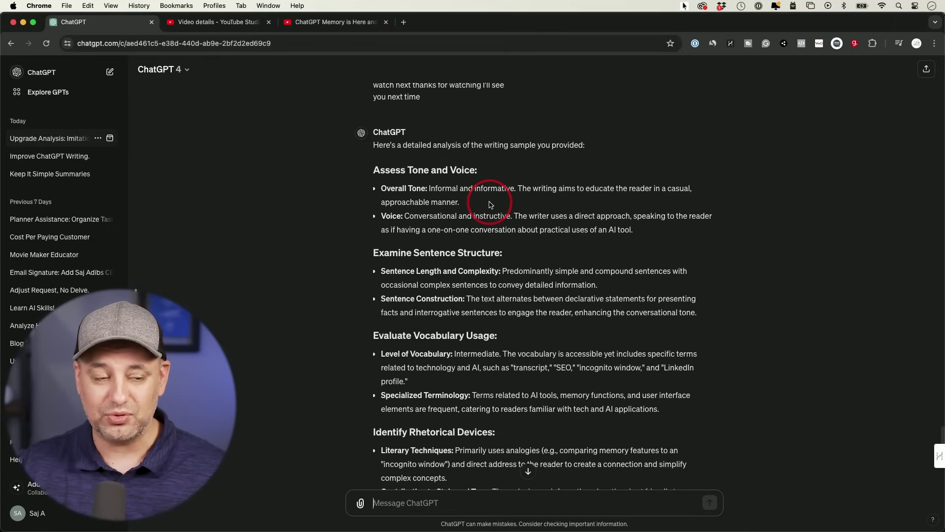
pyautogui.scroll(-2, 468, 217)
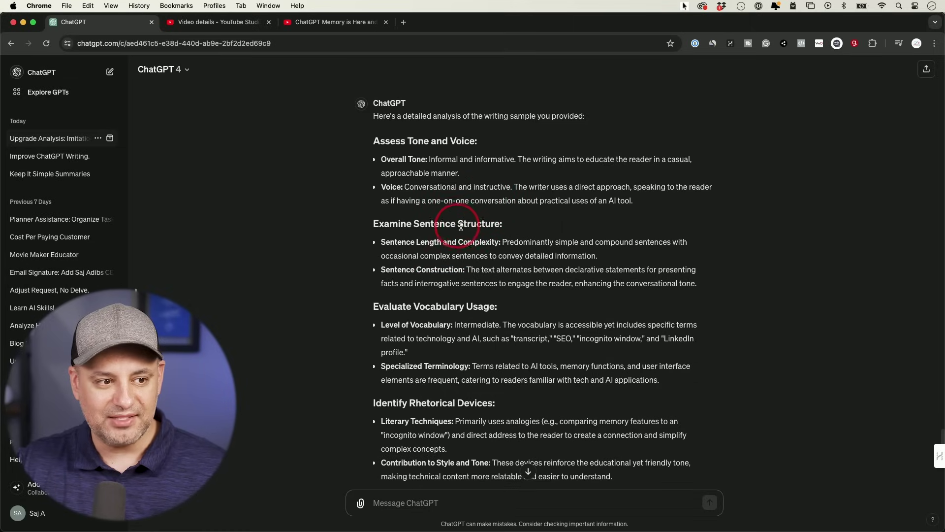
pyautogui.scroll(-1, 461, 226)
pyautogui.scroll(-2, 464, 278)
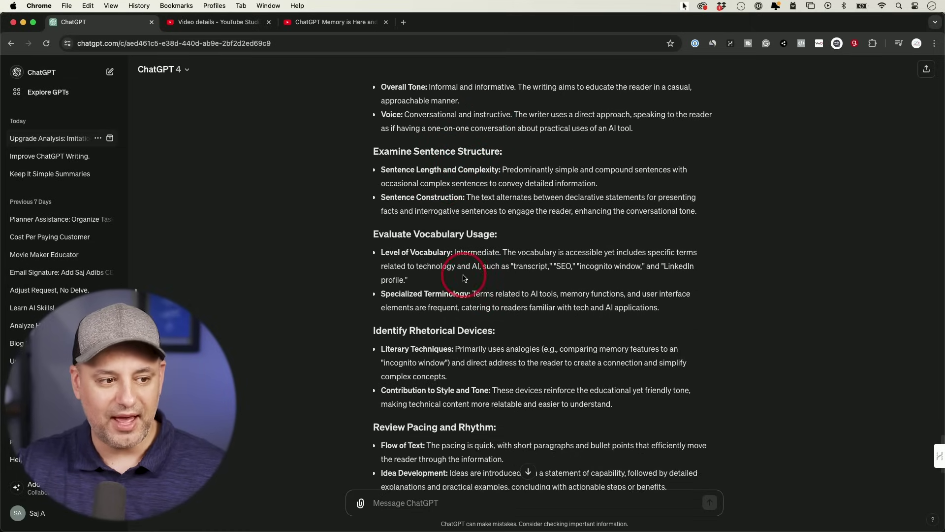
pyautogui.scroll(-2, 464, 278)
pyautogui.moveTo(455, 276); pyautogui.dragTo(536, 276)
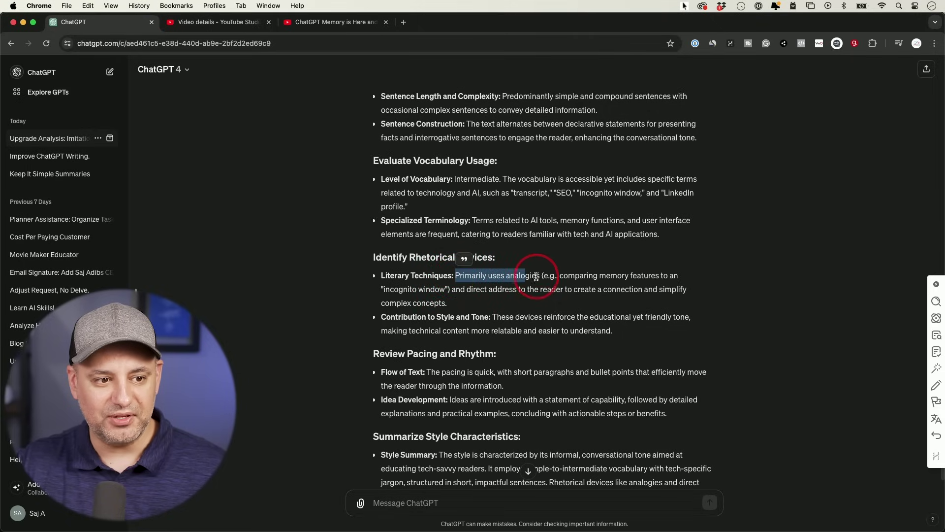
pyautogui.click(536, 277)
pyautogui.scroll(-1, 507, 271)
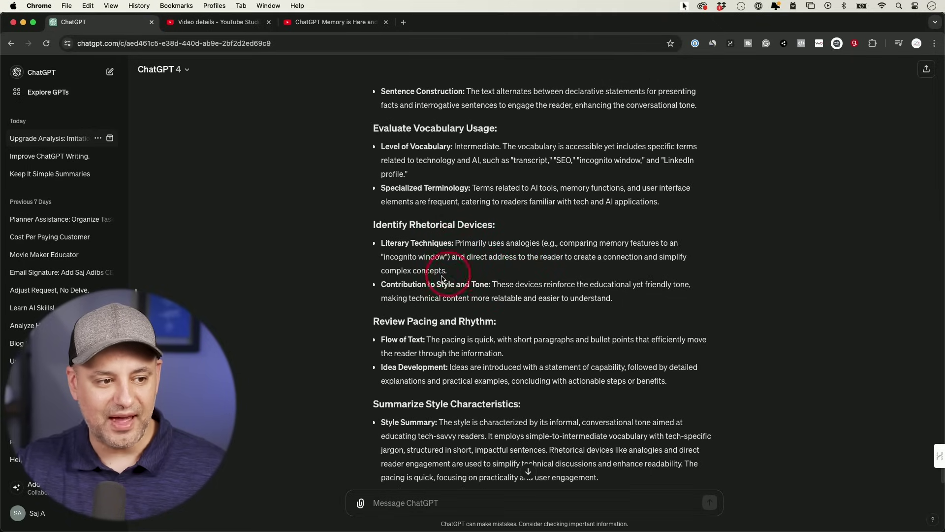
pyautogui.scroll(-2, 442, 278)
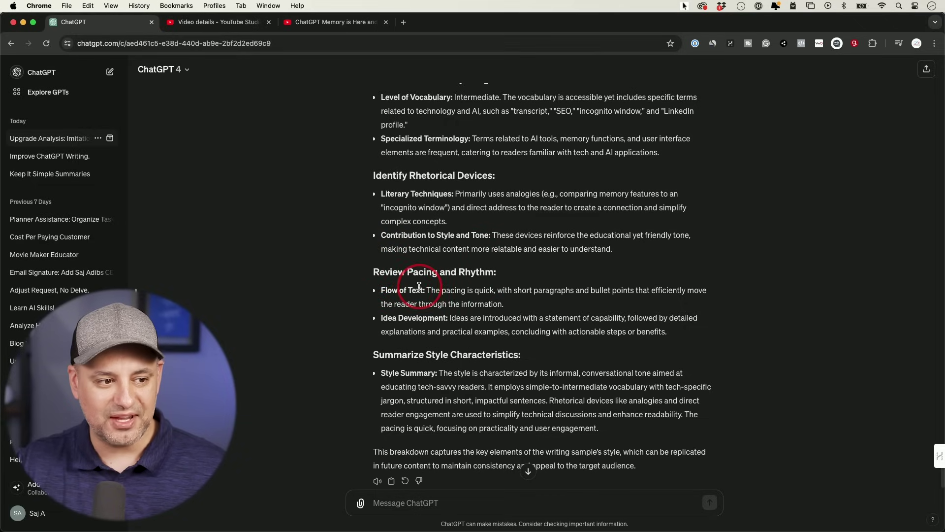
pyautogui.scroll(-1, 419, 288)
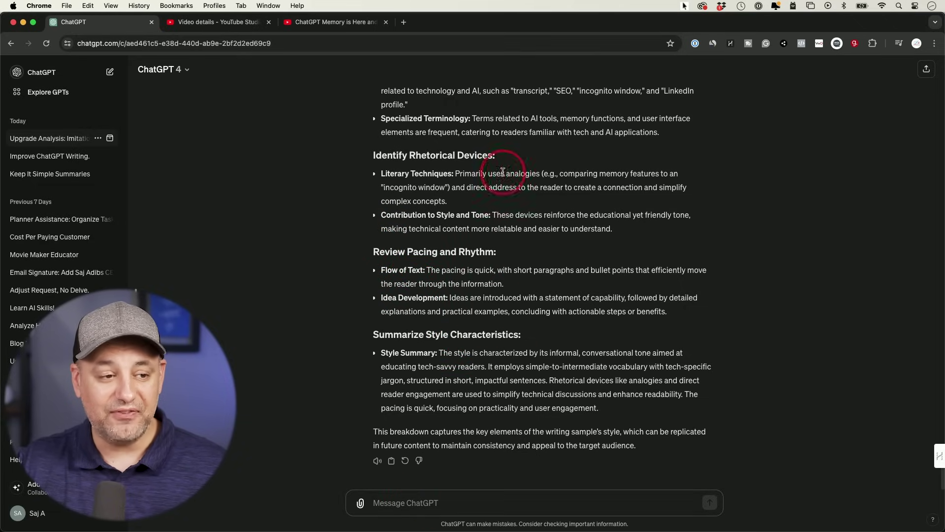
pyautogui.scroll(2, 506, 352)
pyautogui.scroll(-2, 507, 348)
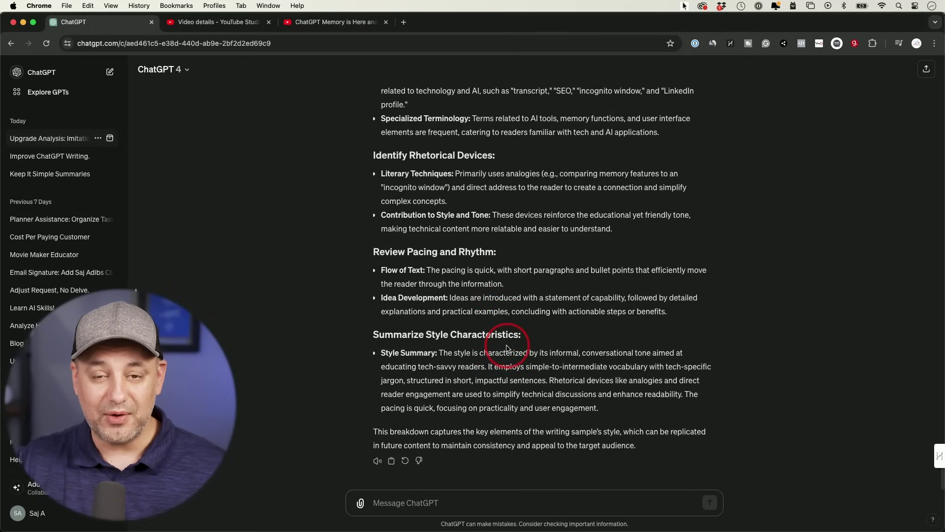
pyautogui.scroll(2, 507, 348)
pyautogui.scroll(4, 443, 340)
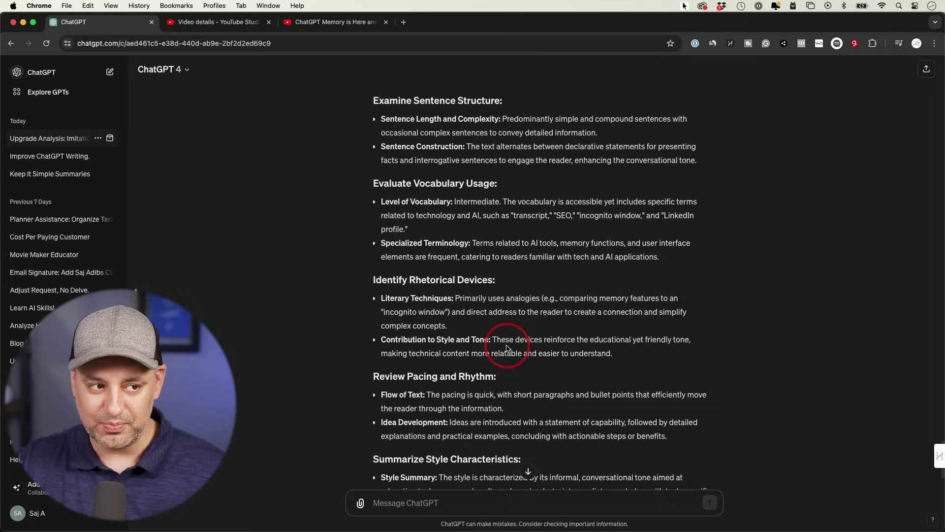
pyautogui.scroll(-6, 443, 270)
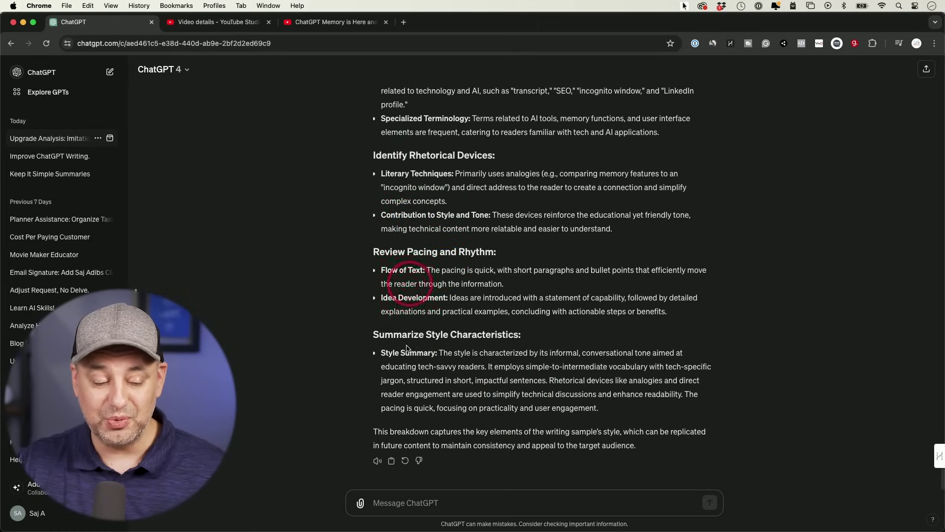
# - Send the 'commit this to memory' request so ChatGPT saves the writing style
pyautogui.write('commit this to memory. From this point forward, you will always write based on this stored memory.')
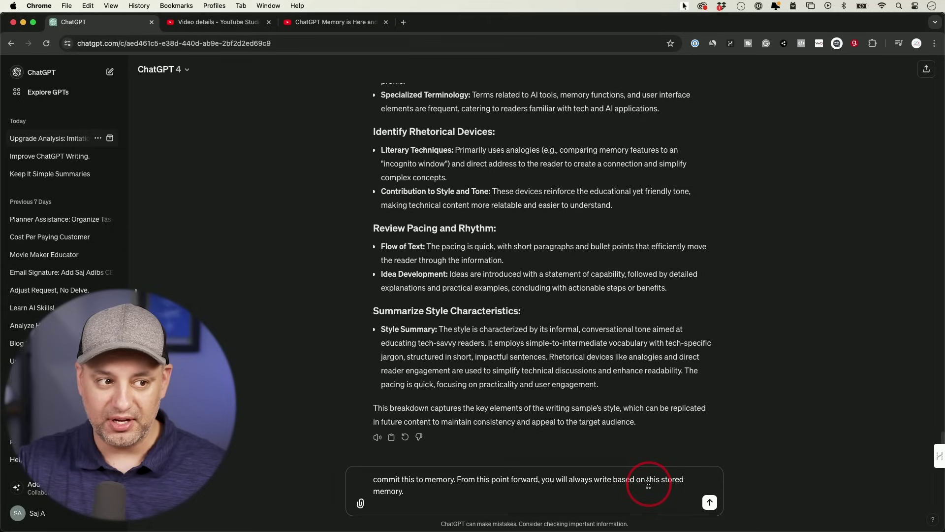
pyautogui.click(710, 502)
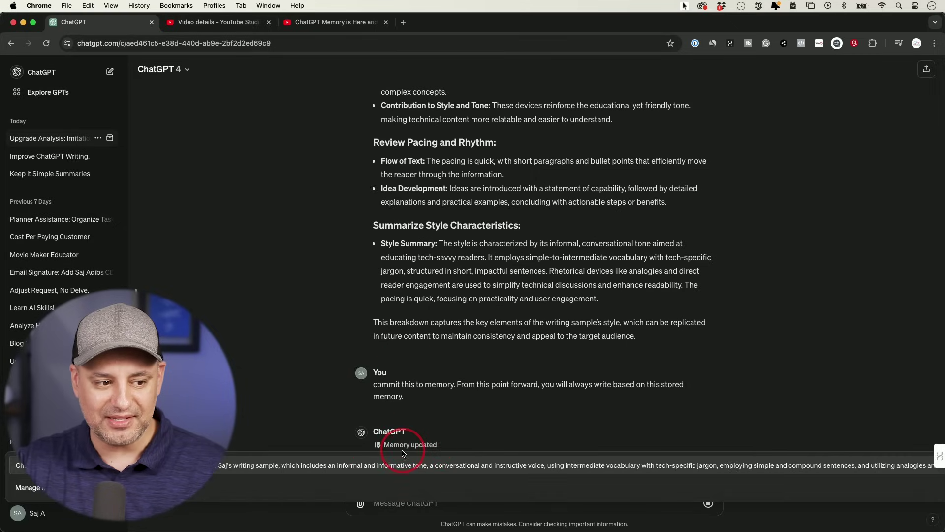
pyautogui.moveTo(410, 446)
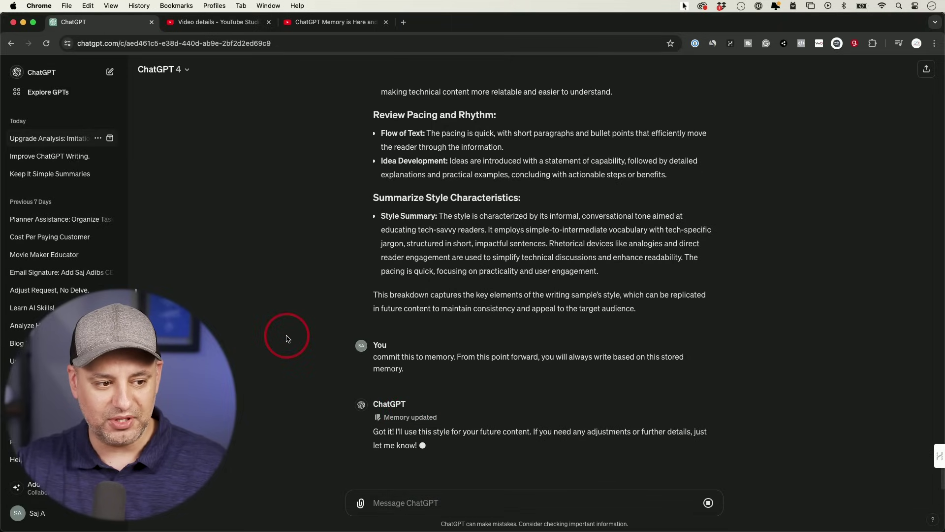
pyautogui.moveTo(407, 421)
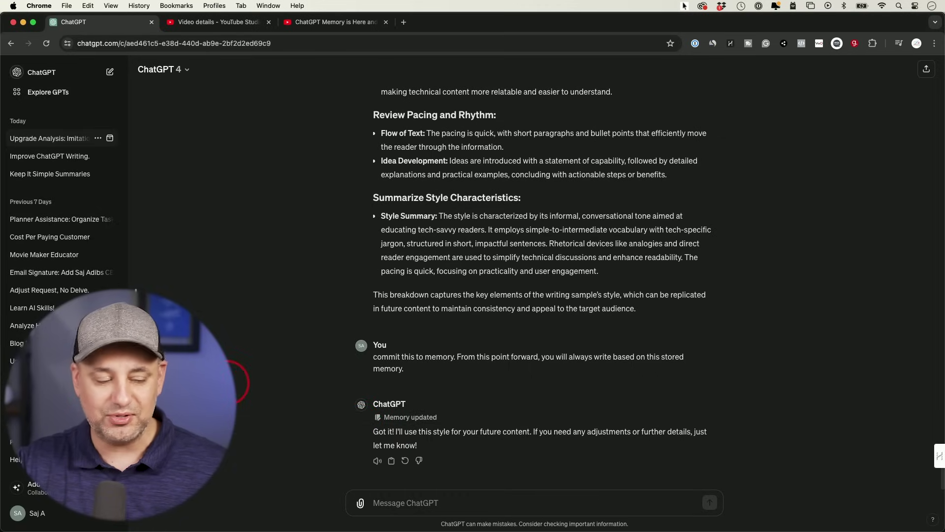
# - Delete the banned-words entry under Settings > Personalization > Manage memories, then close the dialogs
pyautogui.click(60, 515)
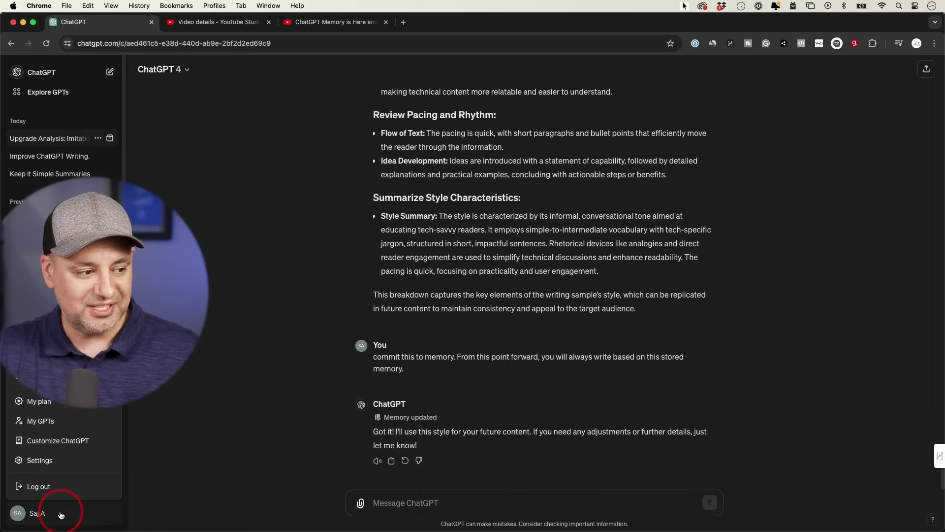
pyautogui.click(76, 465)
pyautogui.click(343, 257)
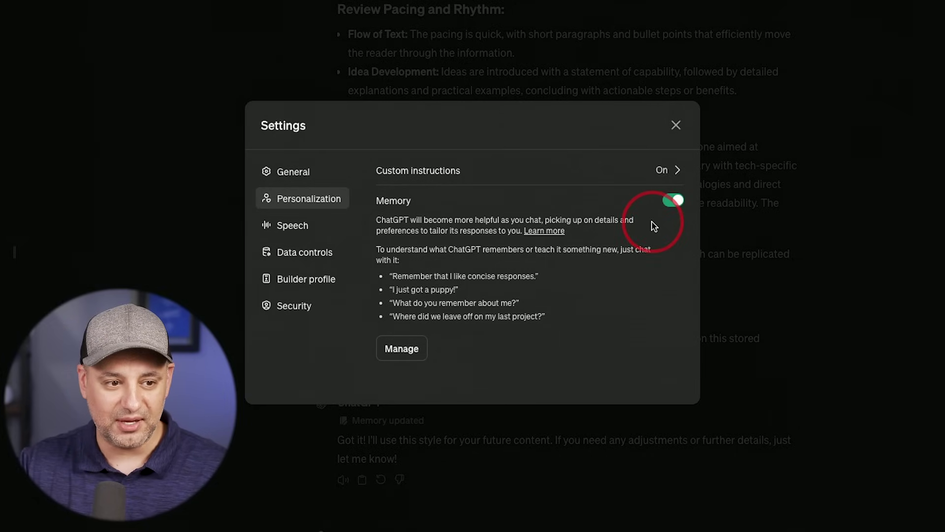
pyautogui.click(406, 354)
pyautogui.scroll(-5, 636, 189)
pyautogui.scroll(5, 637, 187)
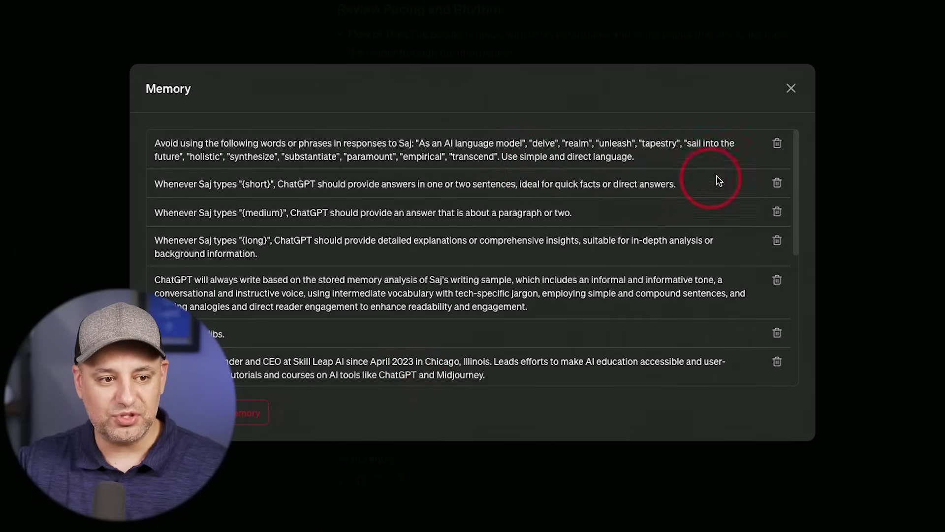
pyautogui.click(776, 144)
pyautogui.click(587, 307)
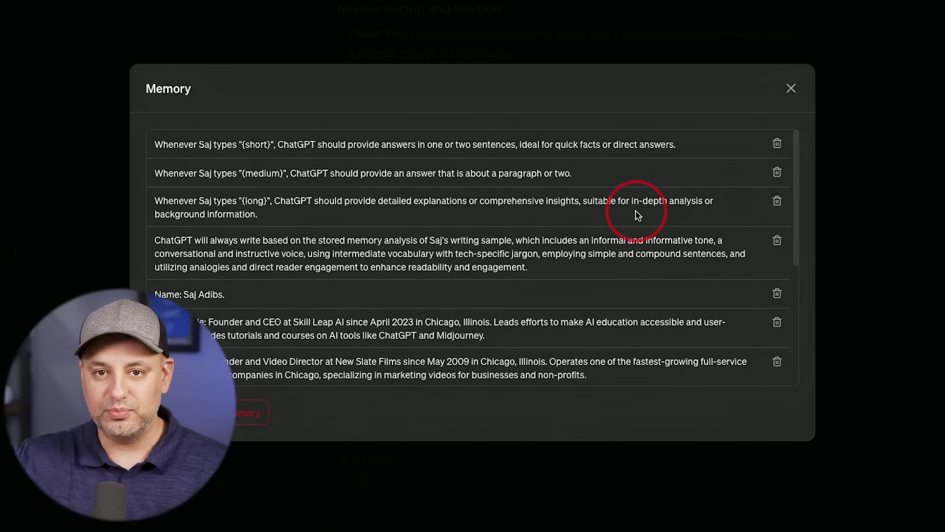
pyautogui.click(791, 88)
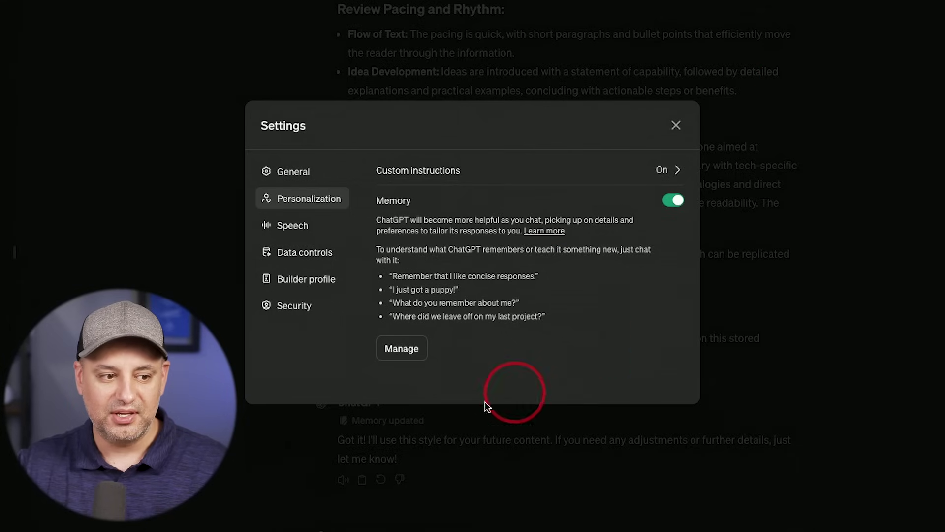
pyautogui.click(676, 126)
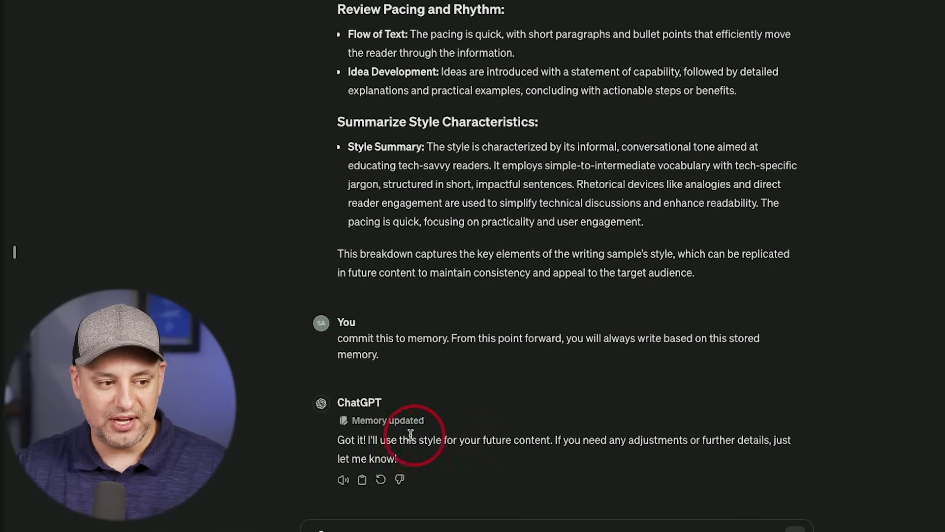
# - Draft a message asking ChatGPT to avoid words like 'delve', 'realm', 'tapestry' and stay simple
pyautogui.moveTo(389, 430)
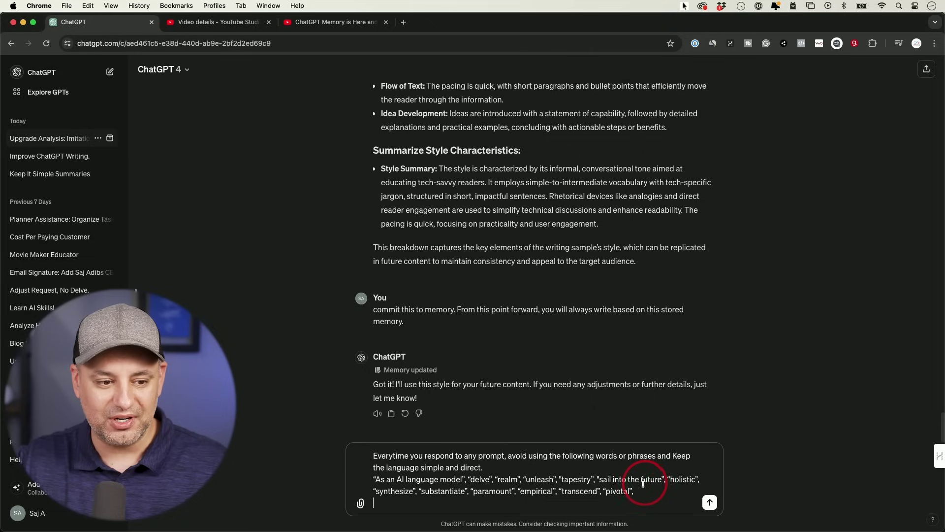
# - Append 'commit this to memory' to the banned-words draft and send it
pyautogui.moveTo(636, 492); pyautogui.dragTo(496, 480)
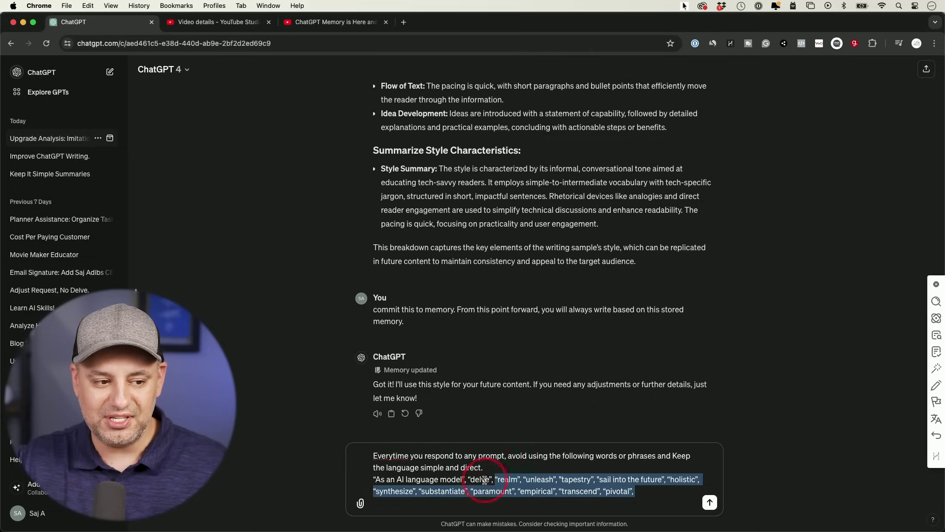
pyautogui.click(514, 479)
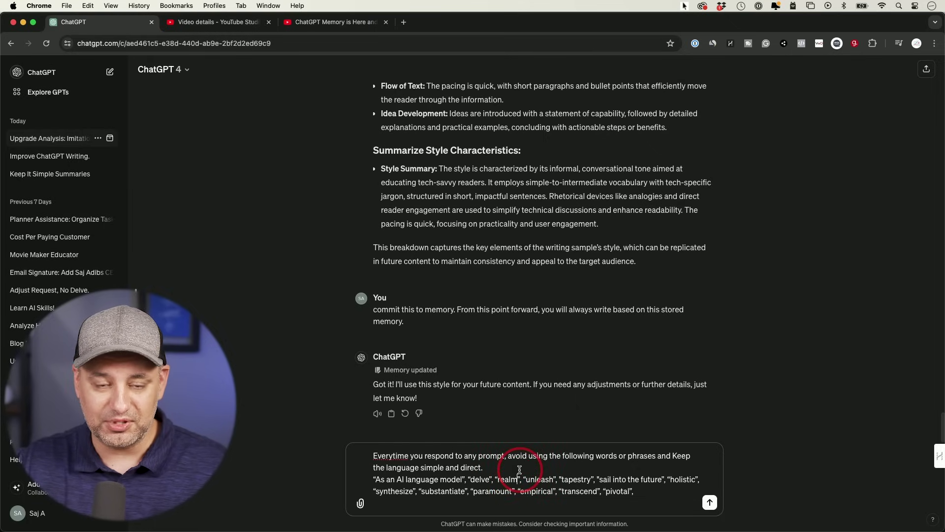
pyautogui.click(652, 499)
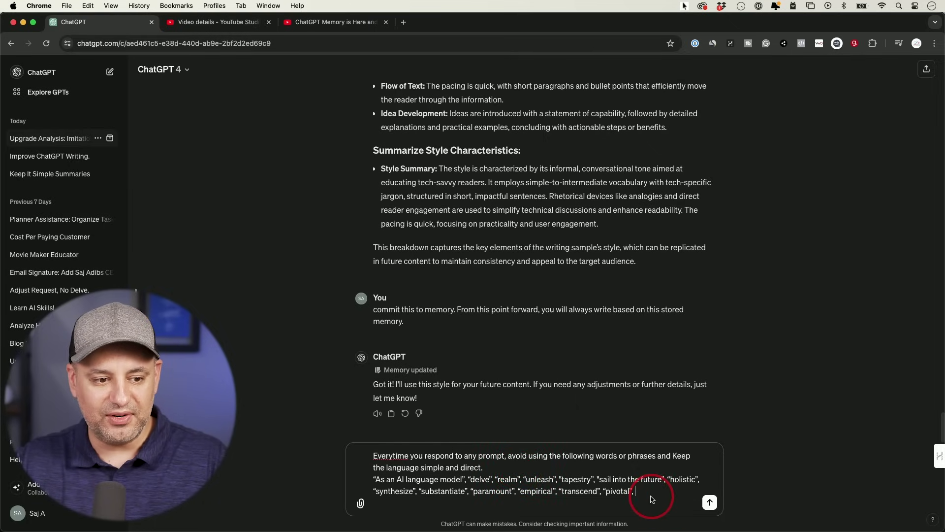
pyautogui.write('commit this to memory')
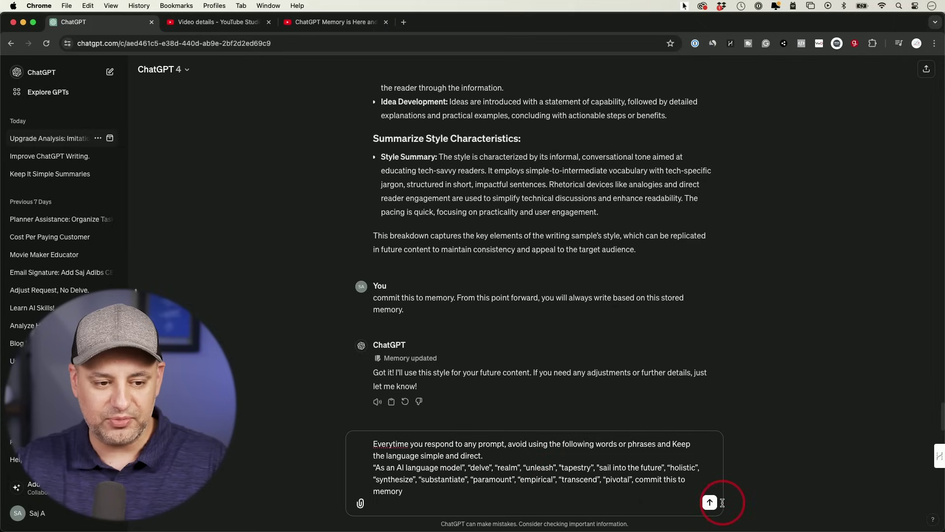
pyautogui.click(710, 503)
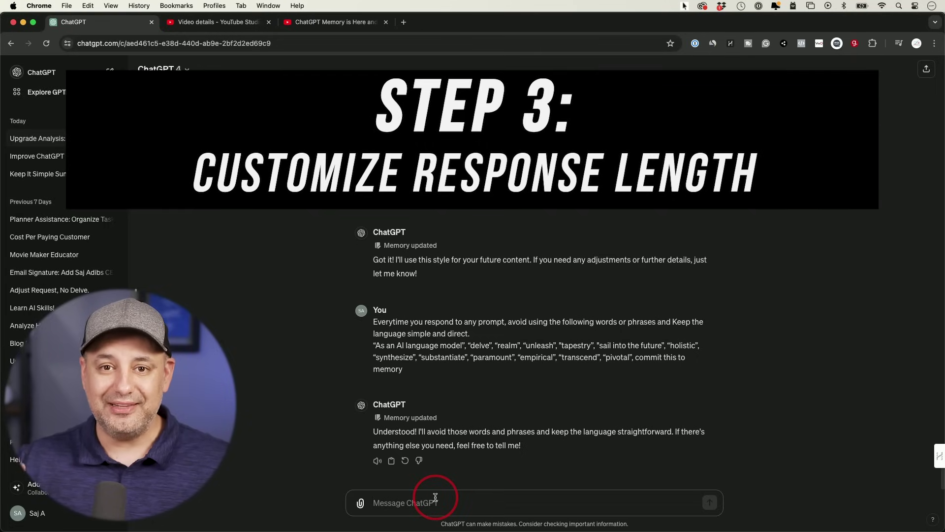
pyautogui.click(435, 497)
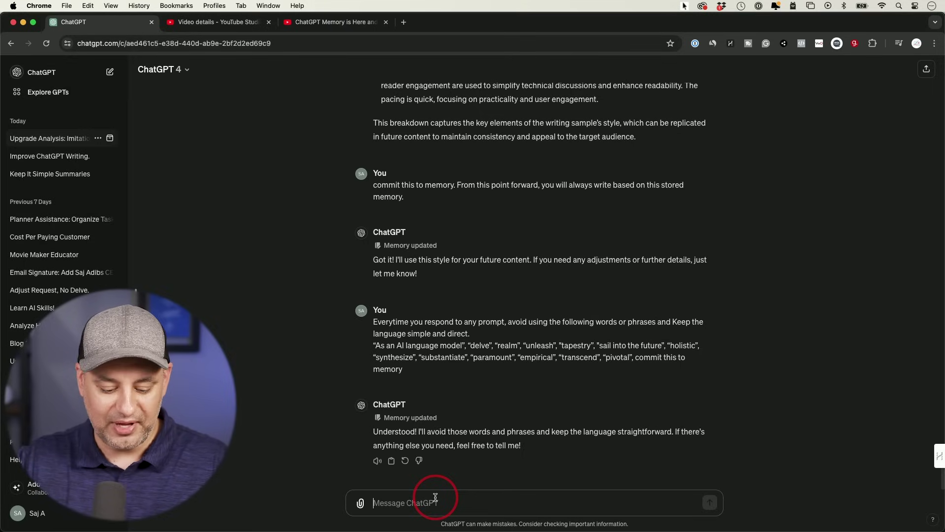
pyautogui.write('Everytime I type {short}, provide answers in one or two sentences, ideal for quick facts or direct answers. everytime I type {medium}, give me an answer that is about a paragrah or two. everything I type {long}, give me detailed explanations or comprehensive insights, suitable for in-depth analysis or background information. Commit this to memory')
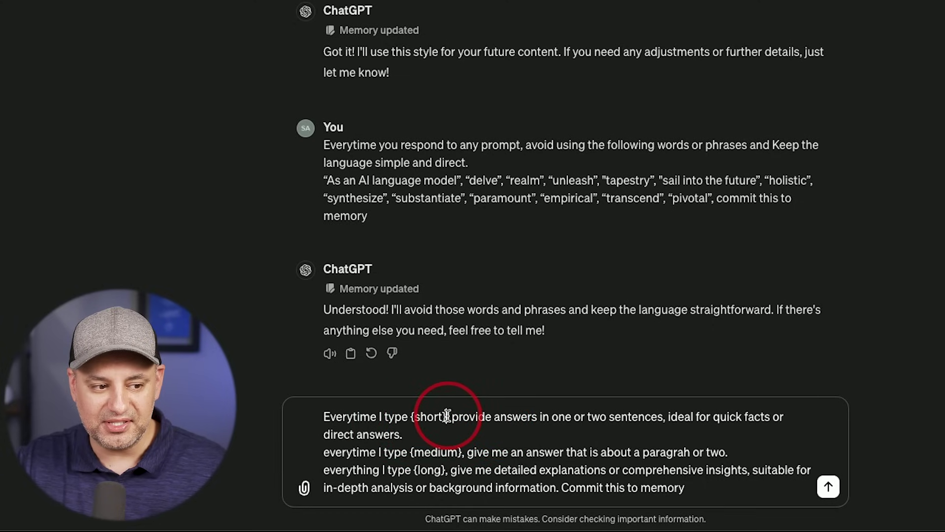
# - Send the {short}/{medium}/{long} response-length prompt with its 'Commit this to memory' instruction
pyautogui.moveTo(447, 416); pyautogui.dragTo(411, 416)
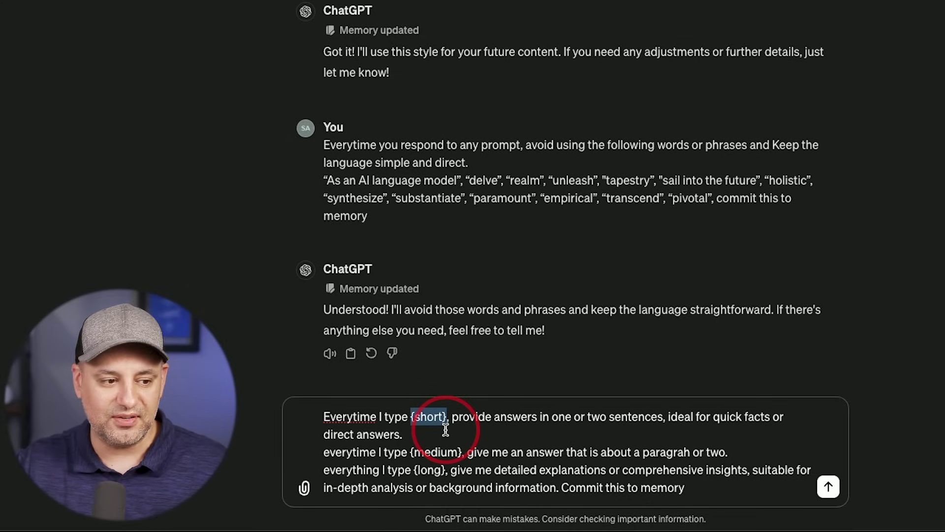
pyautogui.click(413, 418)
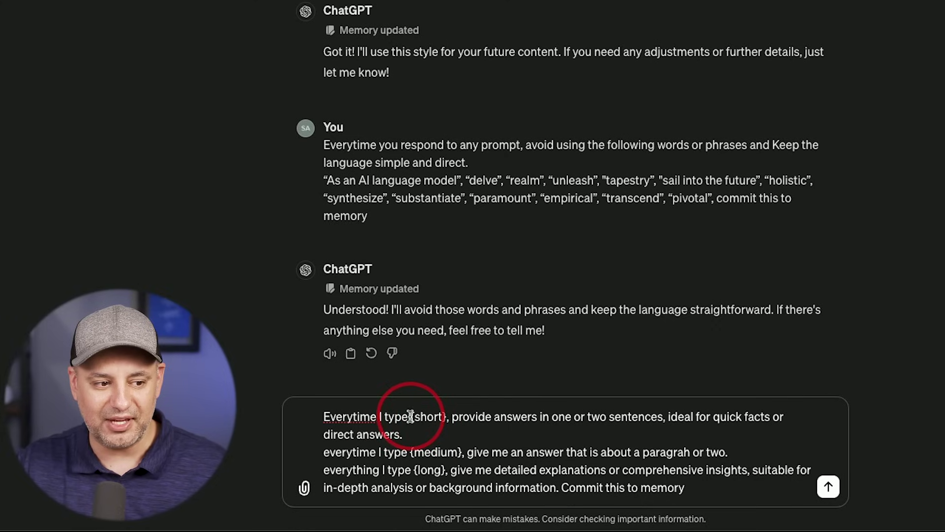
pyautogui.moveTo(411, 417); pyautogui.dragTo(447, 417)
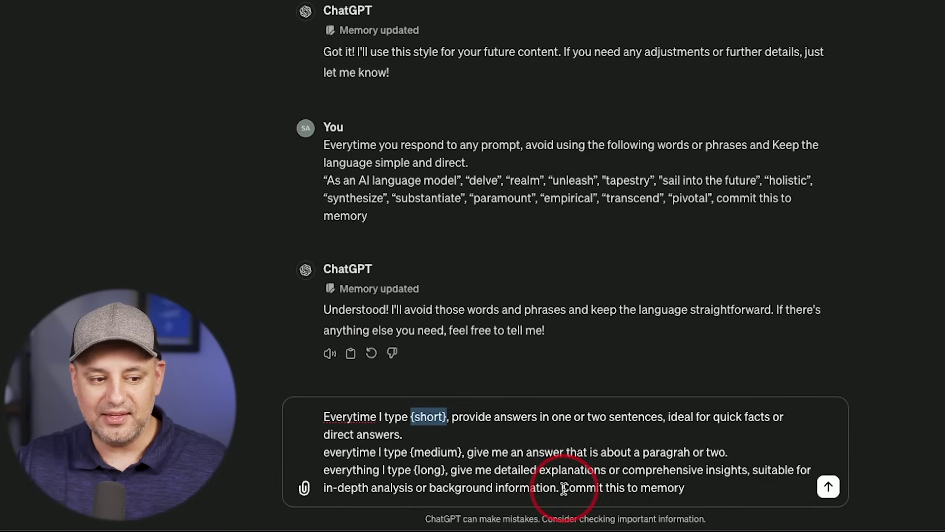
pyautogui.moveTo(562, 487); pyautogui.dragTo(723, 487)
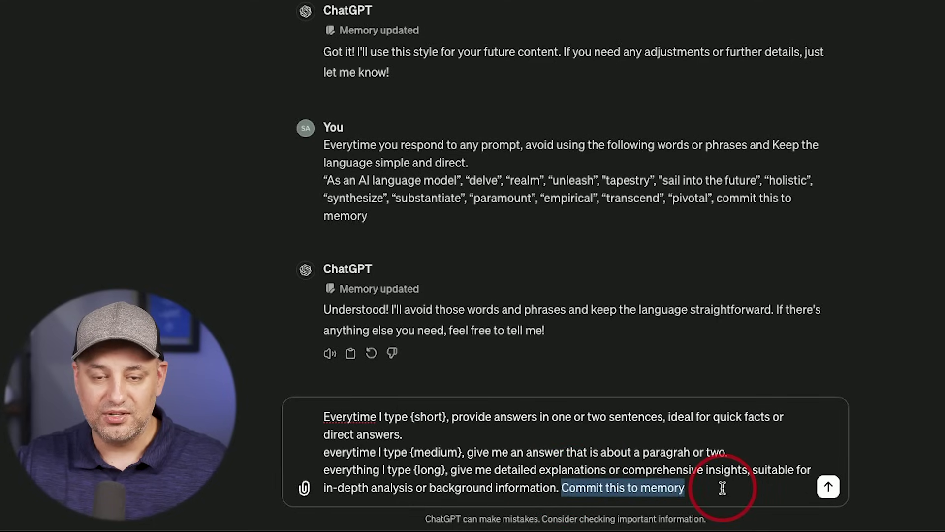
pyautogui.click(829, 487)
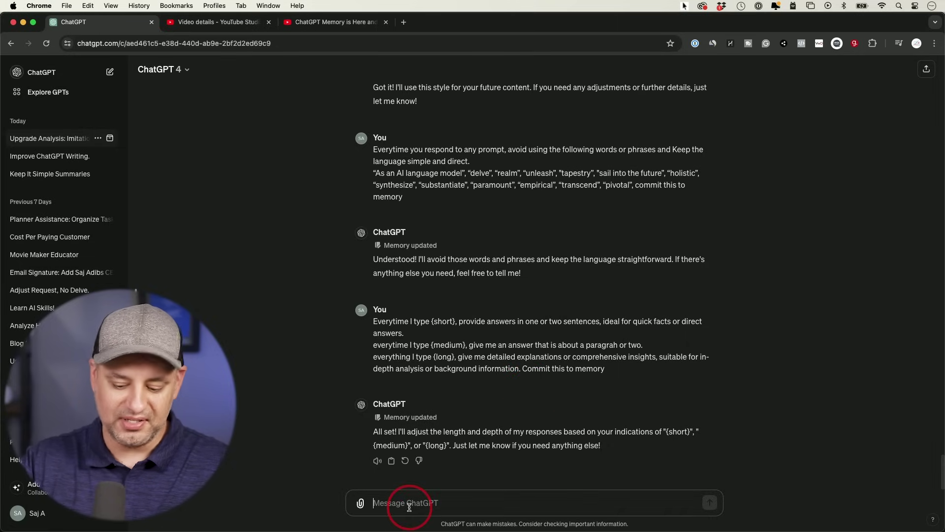
# - In a new chat, ask '{short} explain digital marketing', then type '{medium} explain digital marketing'
pyautogui.write('{')
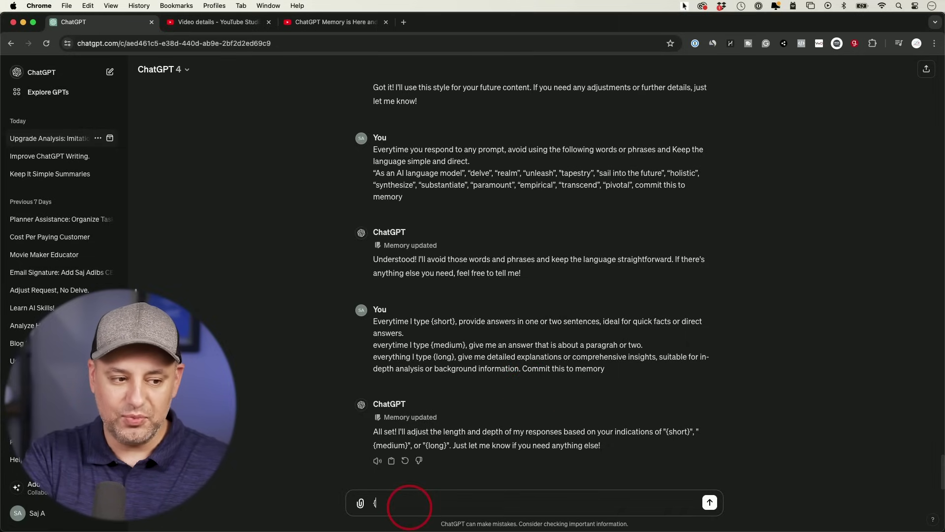
pyautogui.write('short')
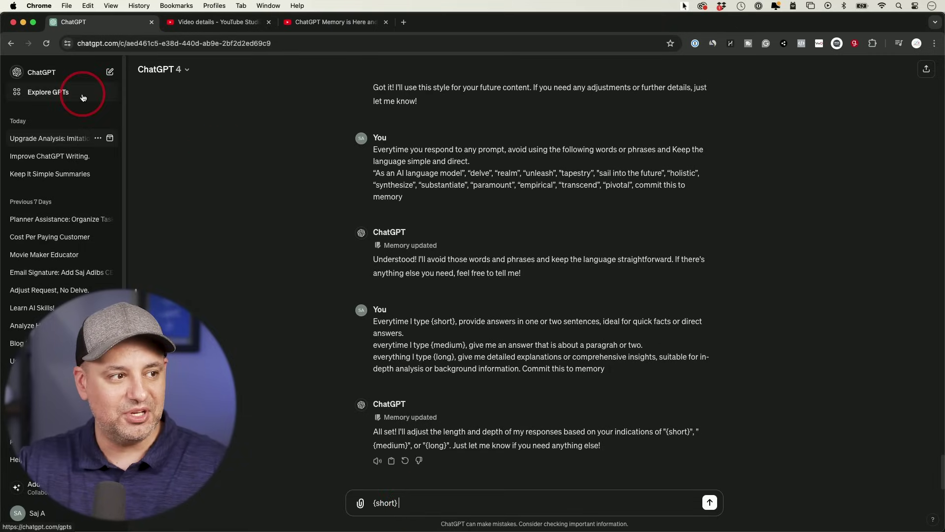
pyautogui.click(75, 79)
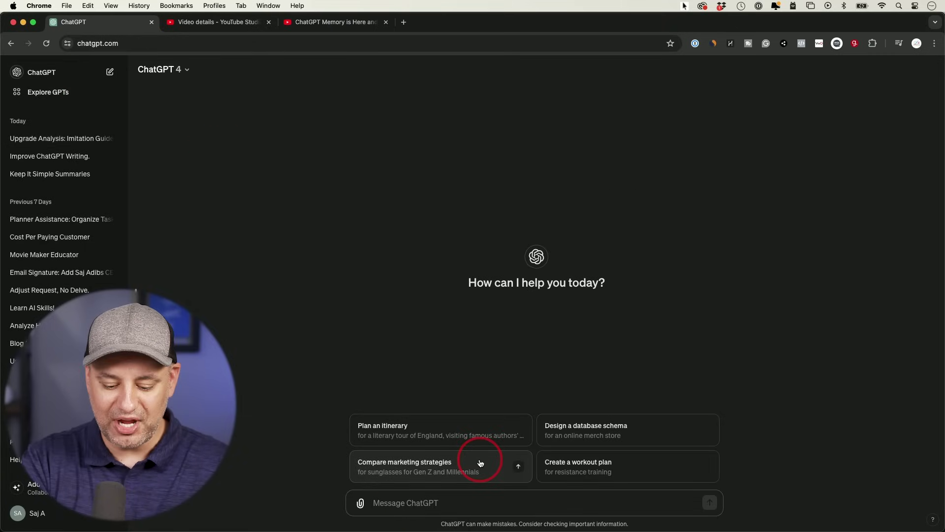
pyautogui.write('{')
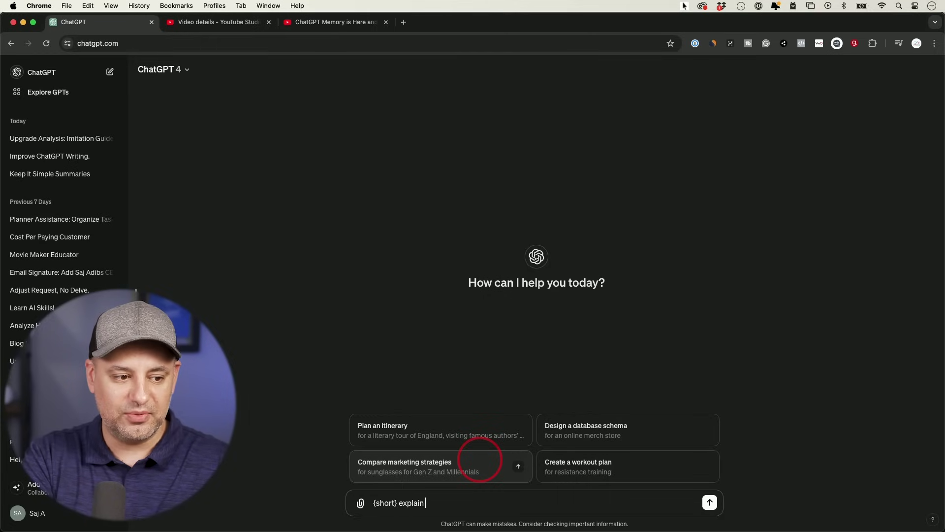
pyautogui.write('short} explain')
pyautogui.write('digital marketing')
pyautogui.press('Return')
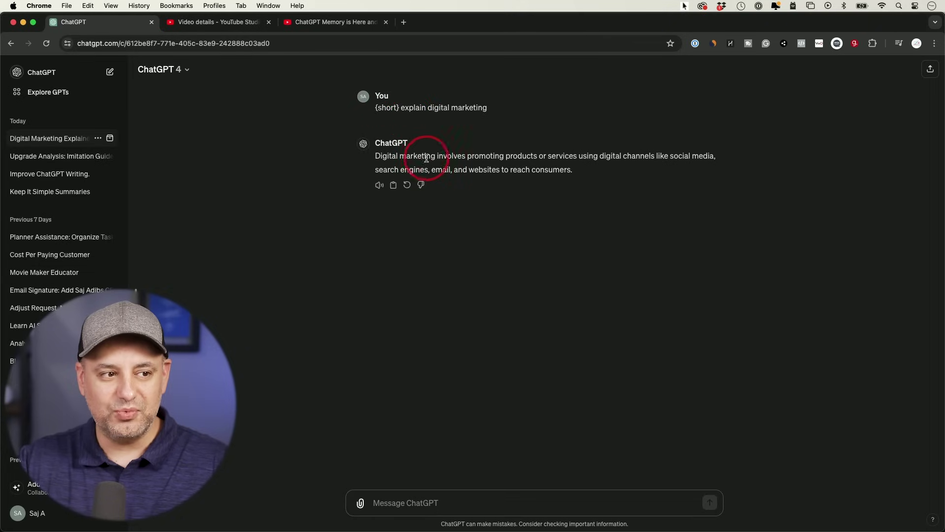
pyautogui.click(392, 503)
pyautogui.write('{medi')
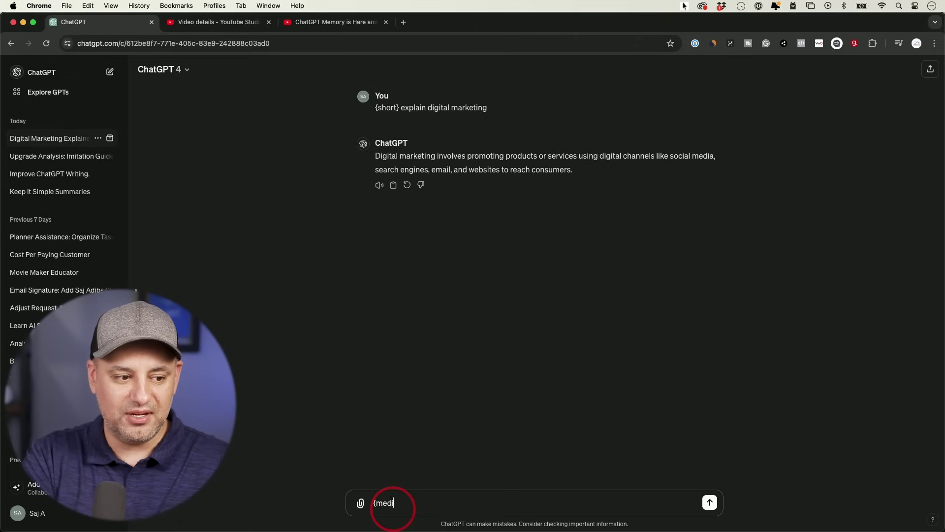
pyautogui.write('um} explain digital marketing')
# - Send '{medium} explain digital marketing', start the '{long}' version, and scroll through the replies
pyautogui.click(709, 502)
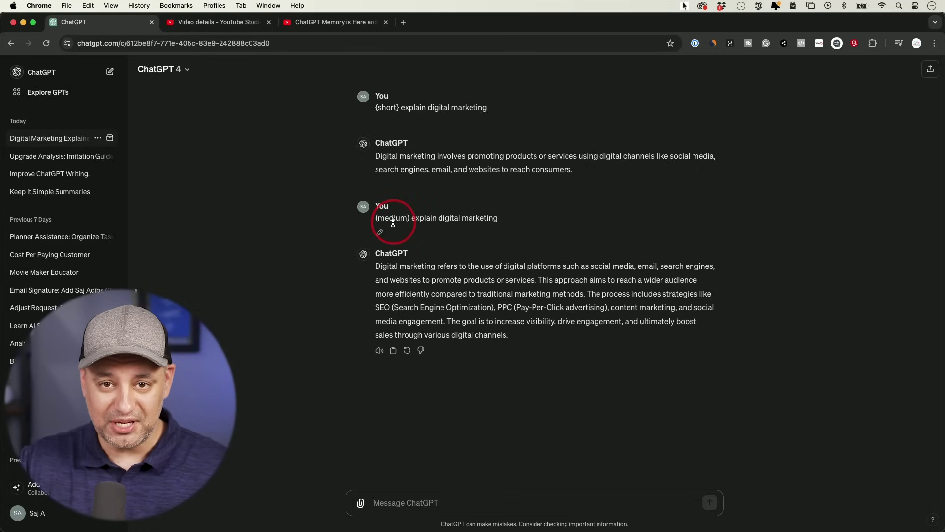
pyautogui.click(450, 505)
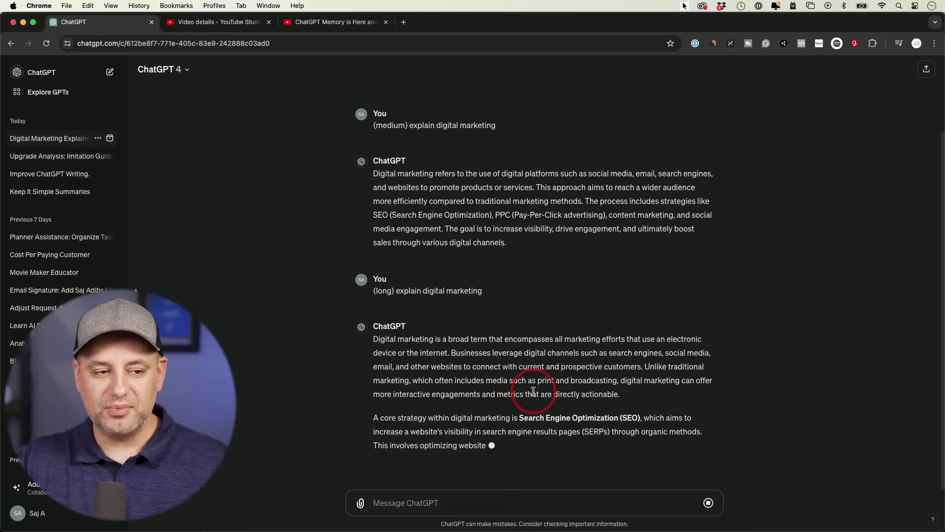
pyautogui.scroll(2, 561, 393)
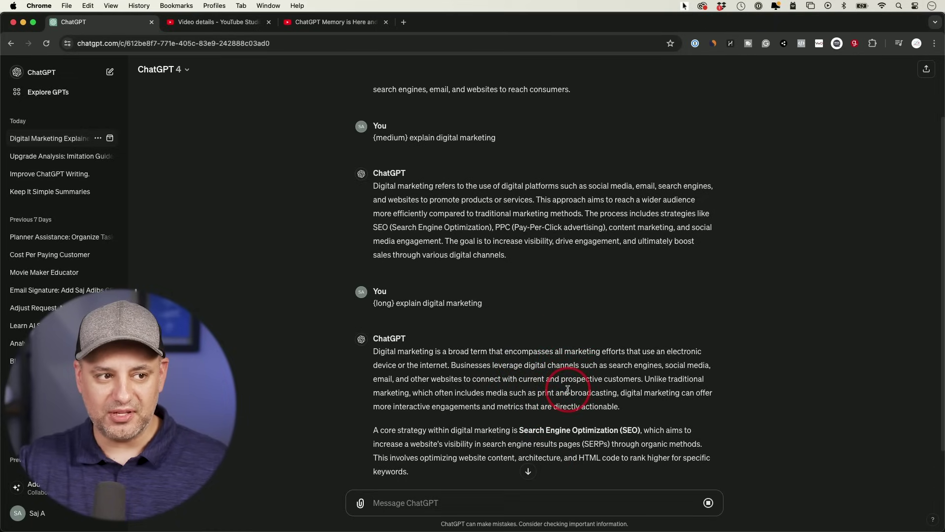
pyautogui.scroll(-5, 544, 222)
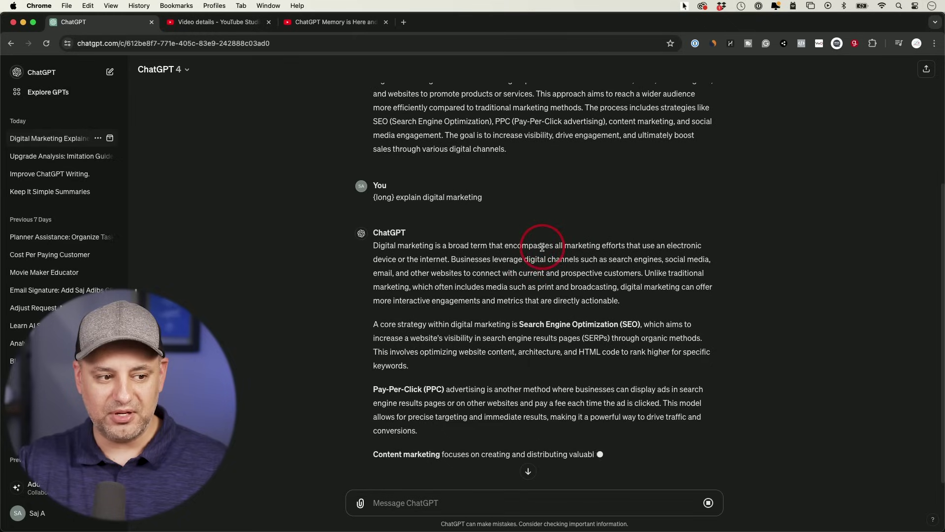
pyautogui.scroll(1, 546, 302)
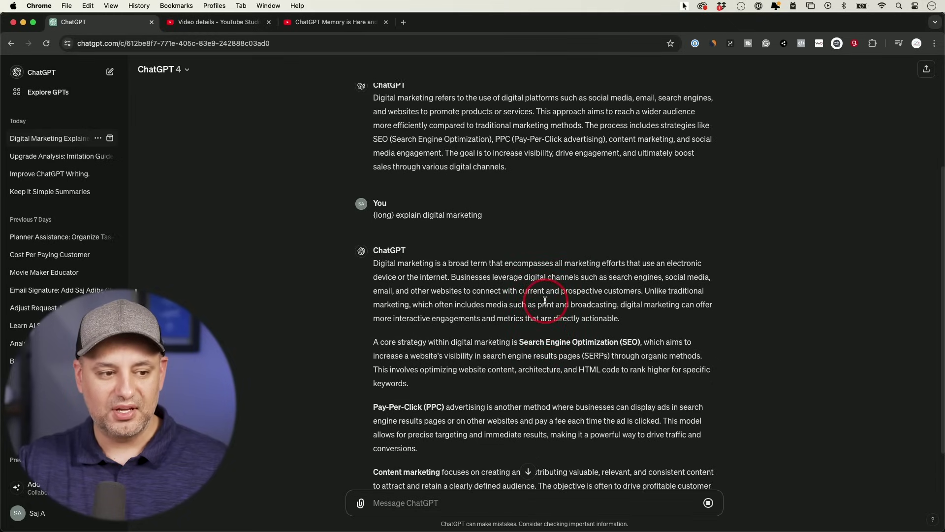
pyautogui.scroll(-2, 545, 302)
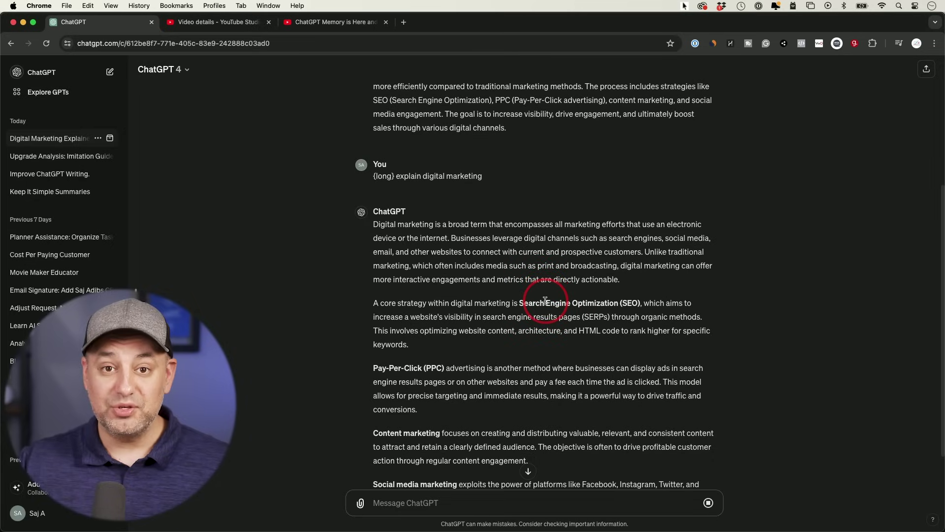